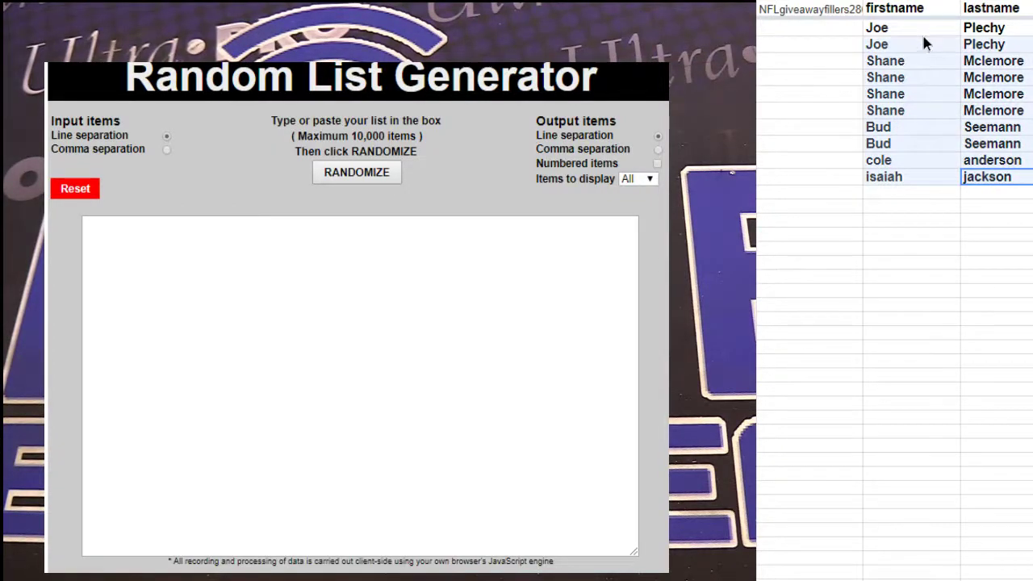
Step: Copy the filler names into Random List Generator and randomize them
{"action": "key", "text": "ctrl+c"}
{"action": "left_click", "coordinate": [527, 288]}
{"action": "key", "text": "ctrl+v"}
{"action": "left_click", "coordinate": [365, 173]}
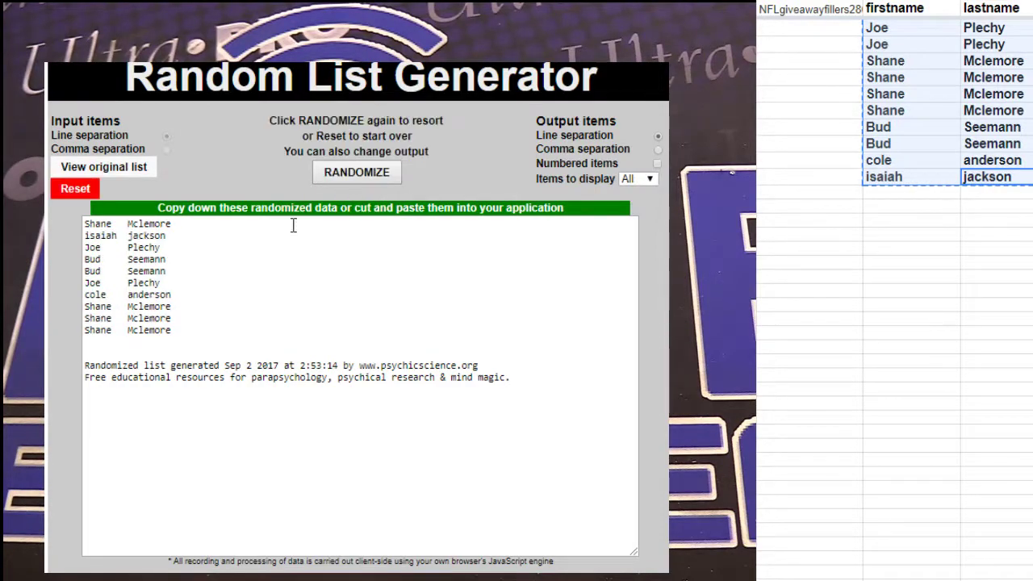
Step: Paste the top two shuffled names into the Detroit Lions and Green Bay Packers spots on nflsuper8920
{"action": "left_click_drag", "start_coordinate": [193, 234], "coordinate": [56, 223]}
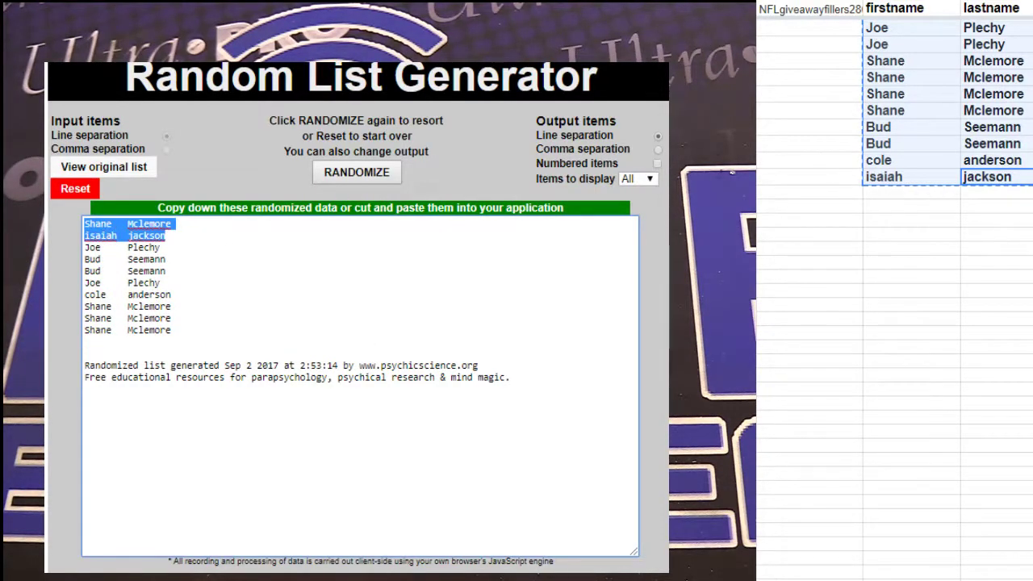
{"action": "left_click", "coordinate": [806, 574]}
{"action": "left_click", "coordinate": [917, 477]}
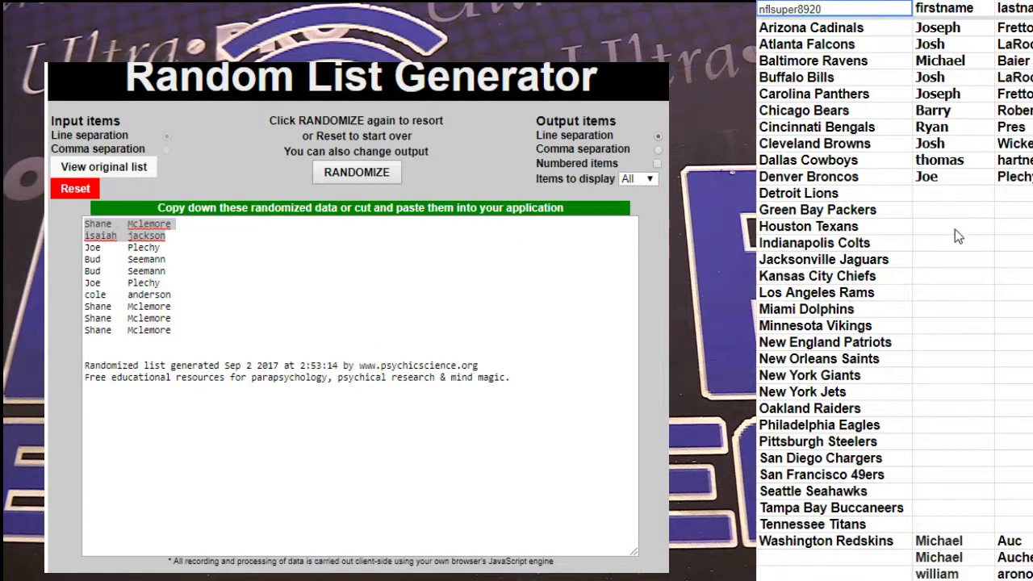
{"action": "left_click", "coordinate": [952, 194]}
{"action": "key", "text": "ctrl+v"}
{"action": "left_click", "coordinate": [952, 292]}
{"action": "scroll", "coordinate": [1006, 355], "scroll_direction": "down", "scroll_amount": 3}
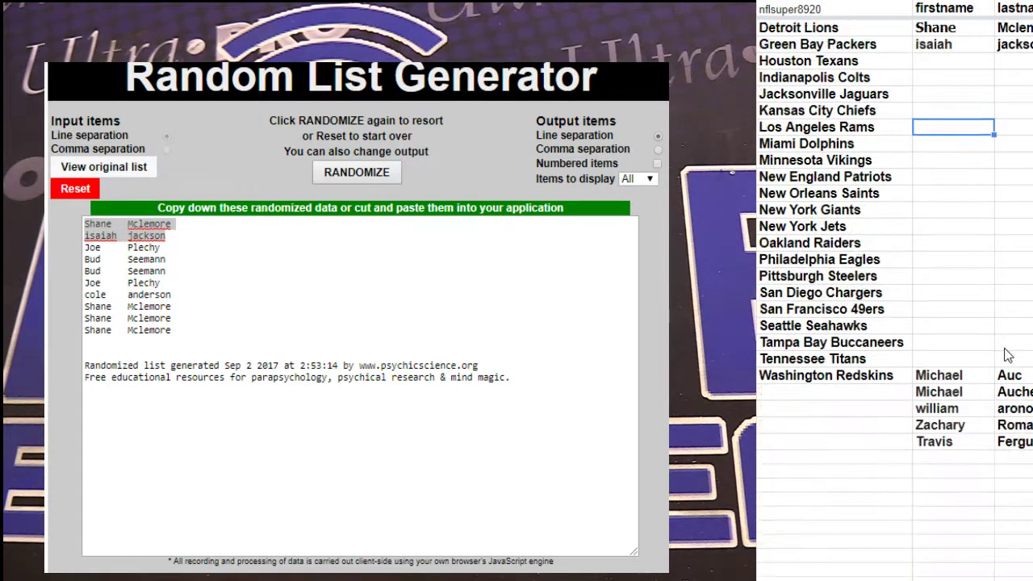
{"action": "scroll", "coordinate": [1012, 403], "scroll_direction": "down", "scroll_amount": 1}
{"action": "scroll", "coordinate": [1020, 443], "scroll_direction": "up", "scroll_amount": 1}
{"action": "scroll", "coordinate": [1021, 451], "scroll_direction": "down", "scroll_amount": 1}
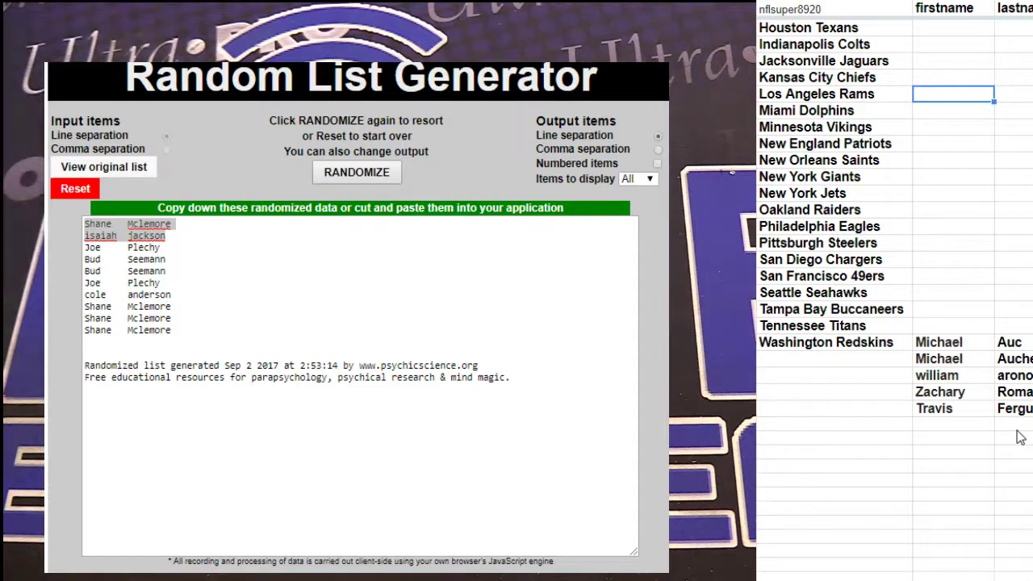
{"action": "left_click", "coordinate": [928, 324]}
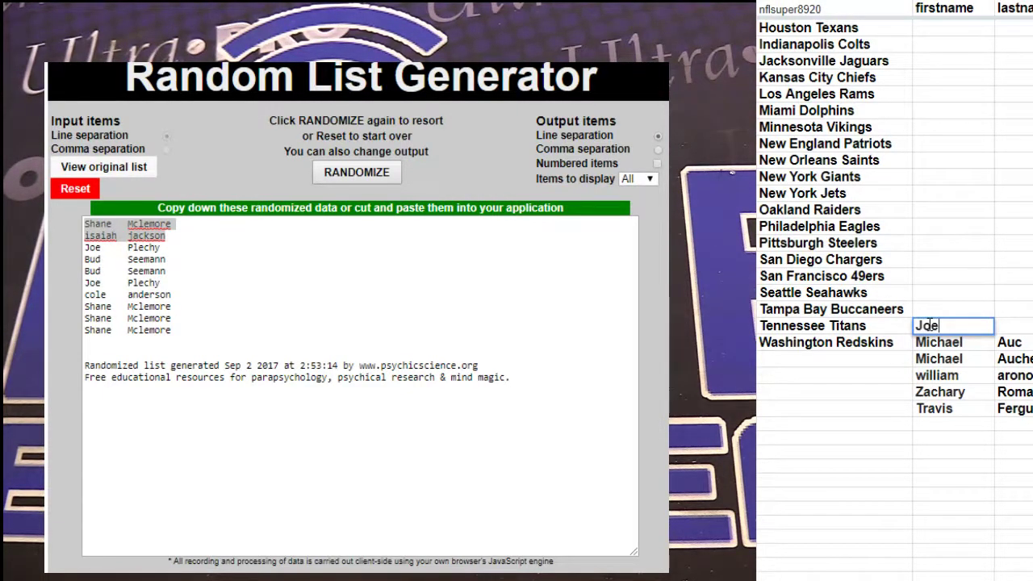
{"action": "key", "text": "Tab"}
{"action": "key", "text": "Return"}
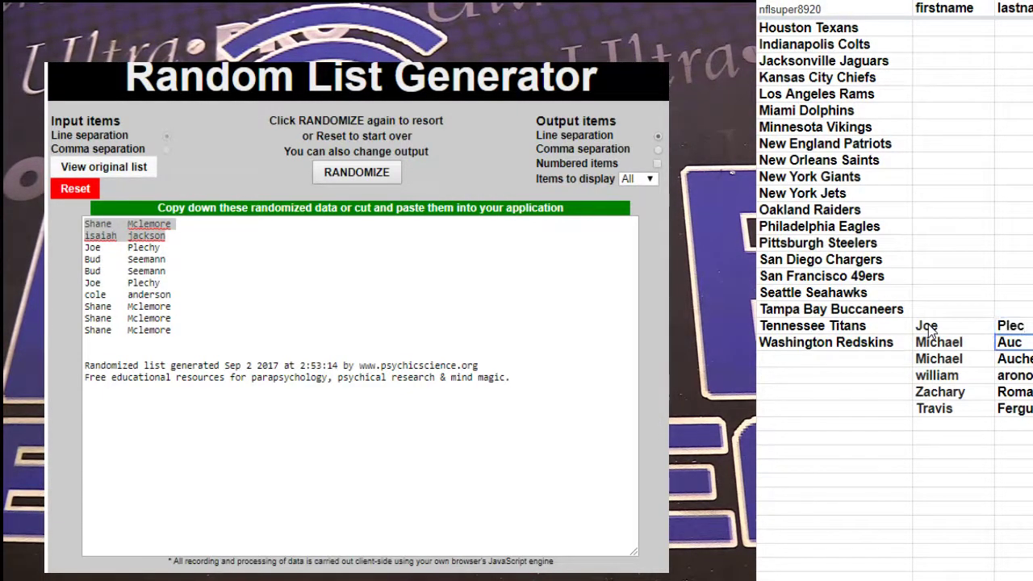
Step: Move the six-name filler block up so it starts at San Diego Chargers
{"action": "left_click_drag", "start_coordinate": [929, 327], "coordinate": [1016, 408]}
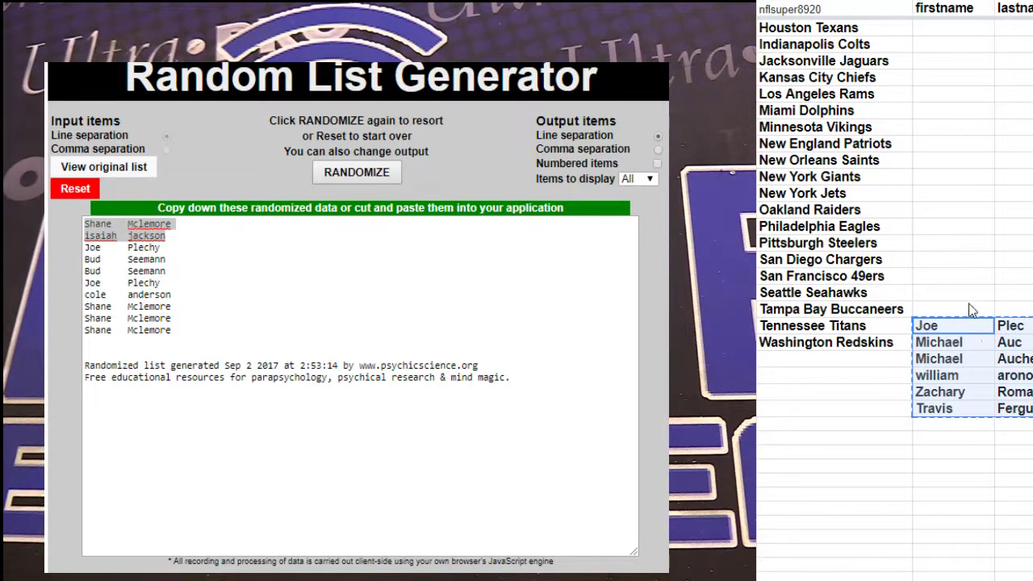
{"action": "key", "text": "Delete"}
{"action": "left_click", "coordinate": [952, 244]}
{"action": "key", "text": "ctrl+v"}
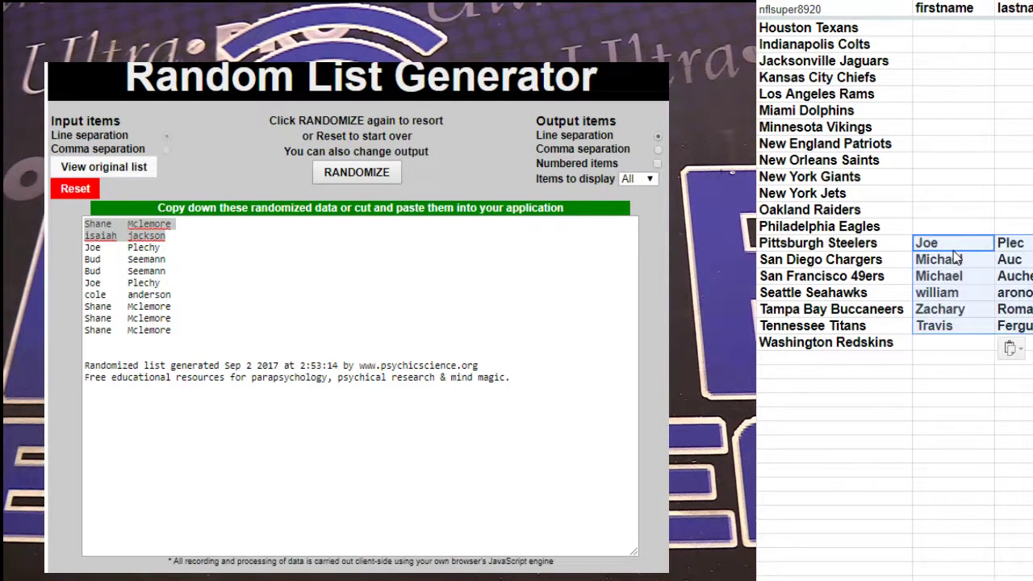
{"action": "key", "text": "ctrl+z"}
{"action": "left_click", "coordinate": [969, 259]}
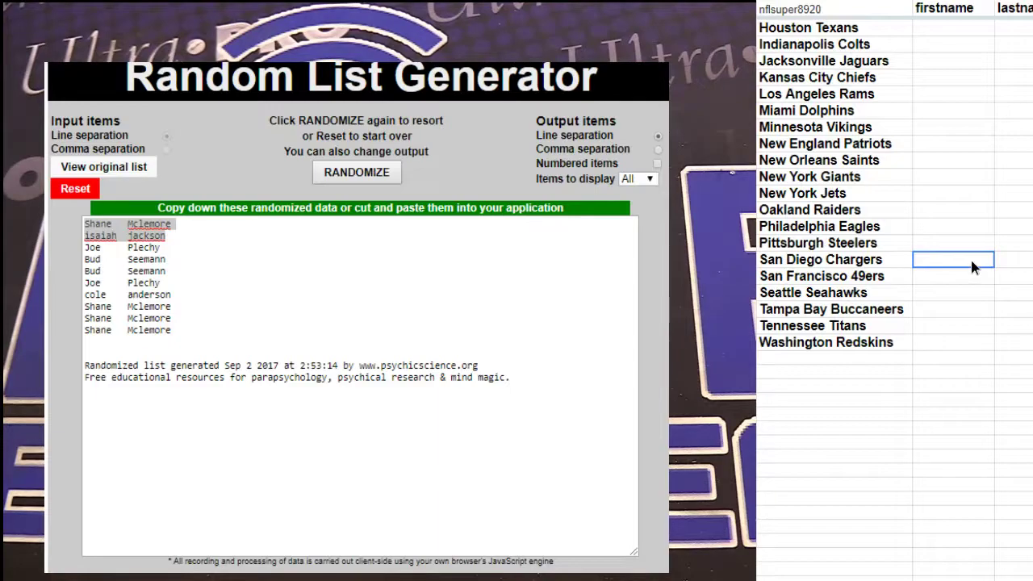
{"action": "key", "text": "ctrl+v"}
{"action": "left_click", "coordinate": [960, 326]}
{"action": "scroll", "coordinate": [959, 414], "scroll_direction": "up", "scroll_amount": 4}
Step: Paste the eight leftover shuffled names into the first empty row below the filler list
{"action": "key", "text": "ctrl+shift+Page_Down"}
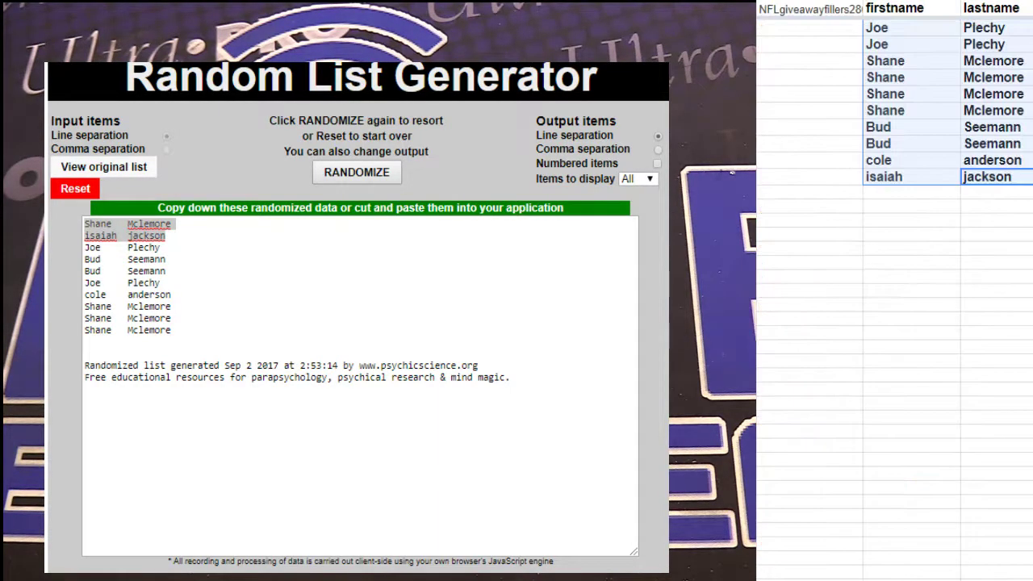
{"action": "left_click_drag", "start_coordinate": [172, 332], "coordinate": [85, 248]}
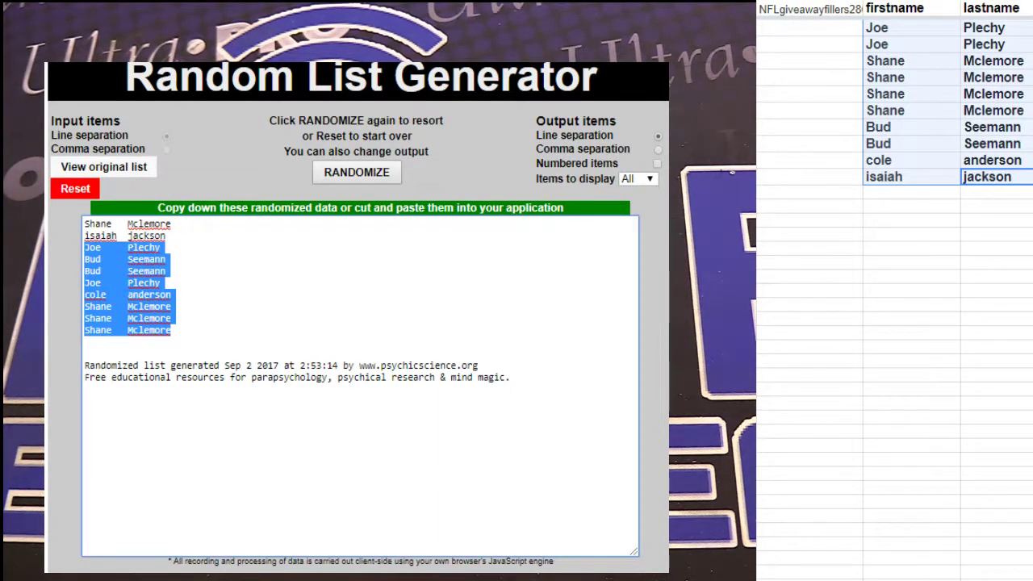
{"action": "scroll", "coordinate": [853, 465], "scroll_direction": "down", "scroll_amount": 20}
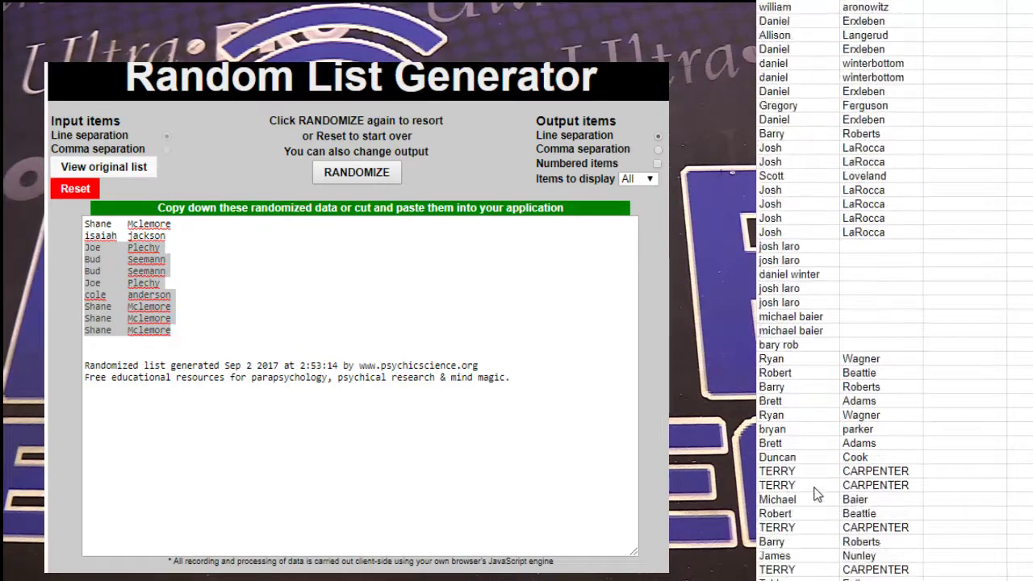
{"action": "scroll", "coordinate": [815, 493], "scroll_direction": "down", "scroll_amount": 15}
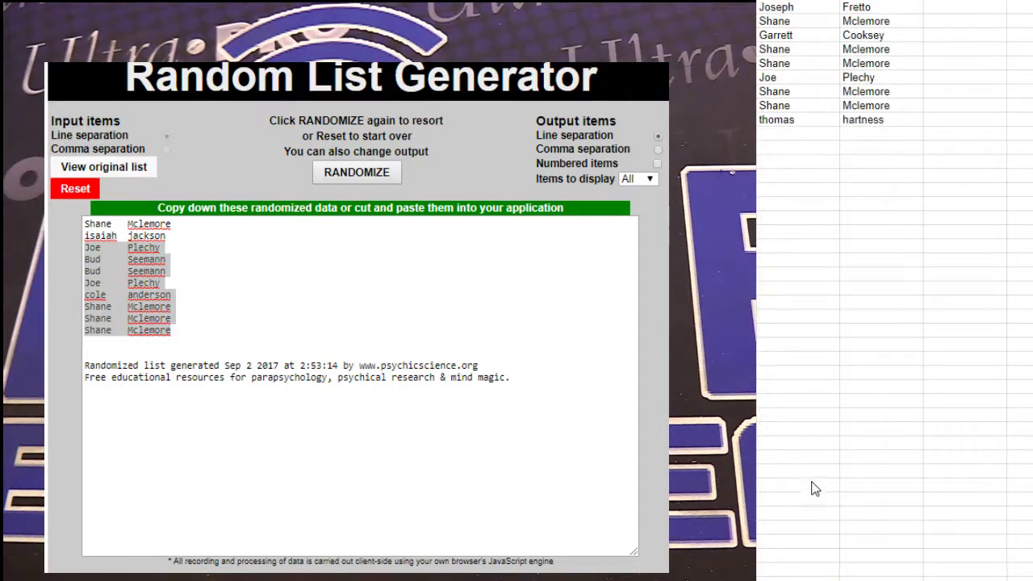
{"action": "scroll", "coordinate": [811, 274], "scroll_direction": "up", "scroll_amount": 1}
{"action": "left_click", "coordinate": [803, 207]}
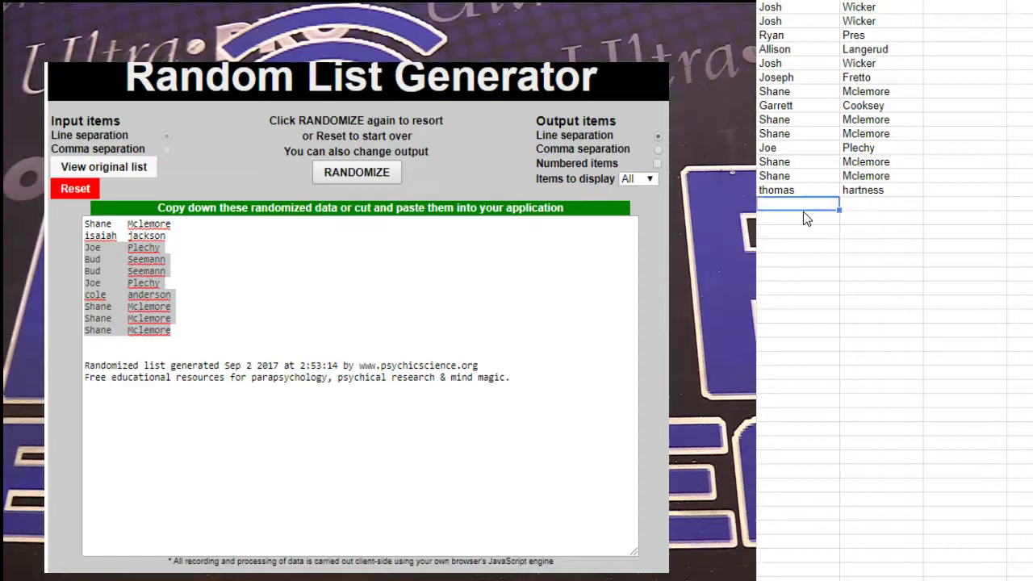
{"action": "key", "text": "ctrl+v"}
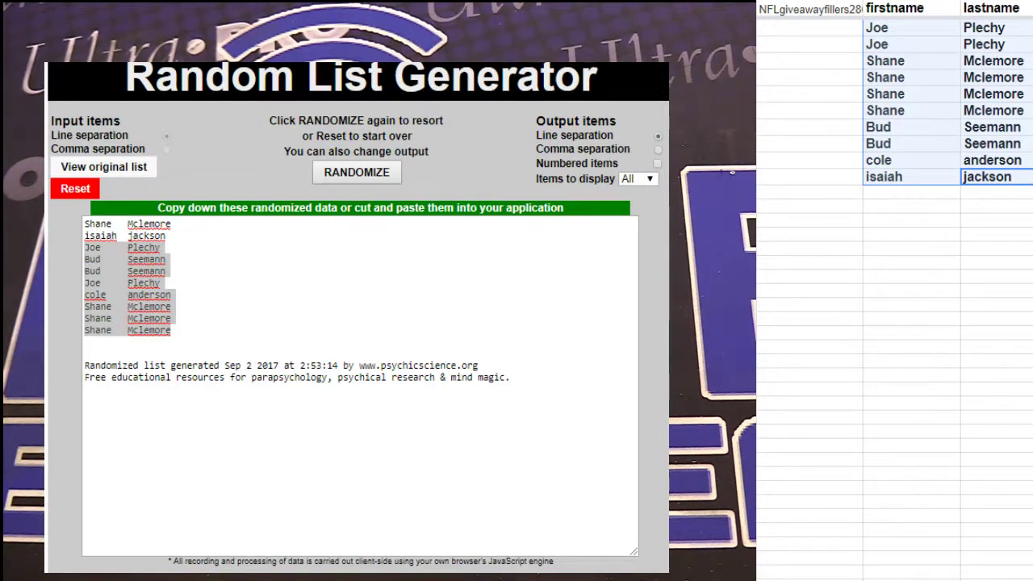
Step: Confirm the Heads up! prompt to clear the used filler rows from the fillers sheet
{"action": "key", "text": "Return"}
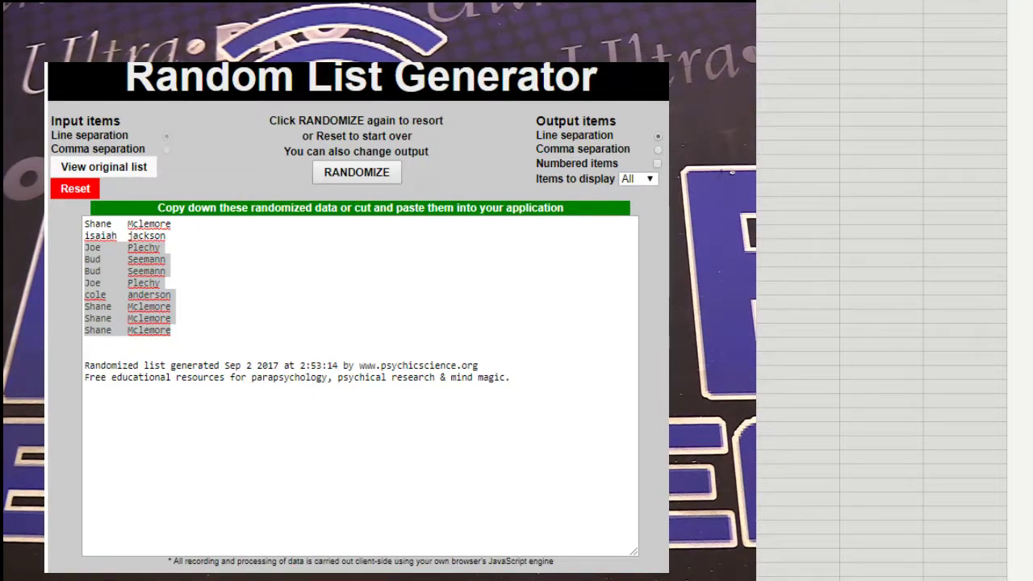
{"action": "right_click", "coordinate": [943, 577]}
{"action": "left_click", "coordinate": [1000, 440]}
{"action": "right_click", "coordinate": [944, 577]}
{"action": "left_click", "coordinate": [965, 414]}
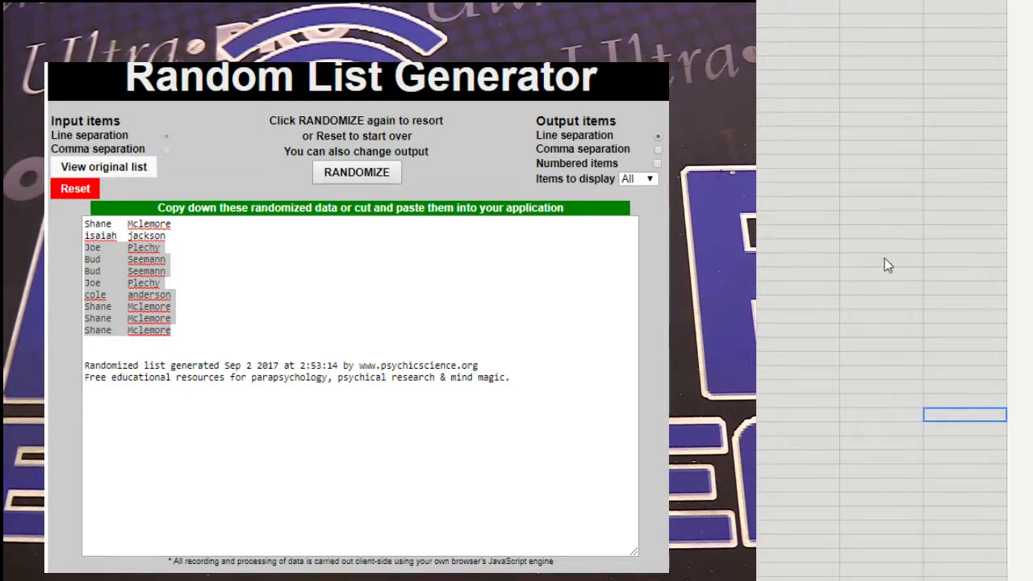
{"action": "left_click", "coordinate": [786, 578]}
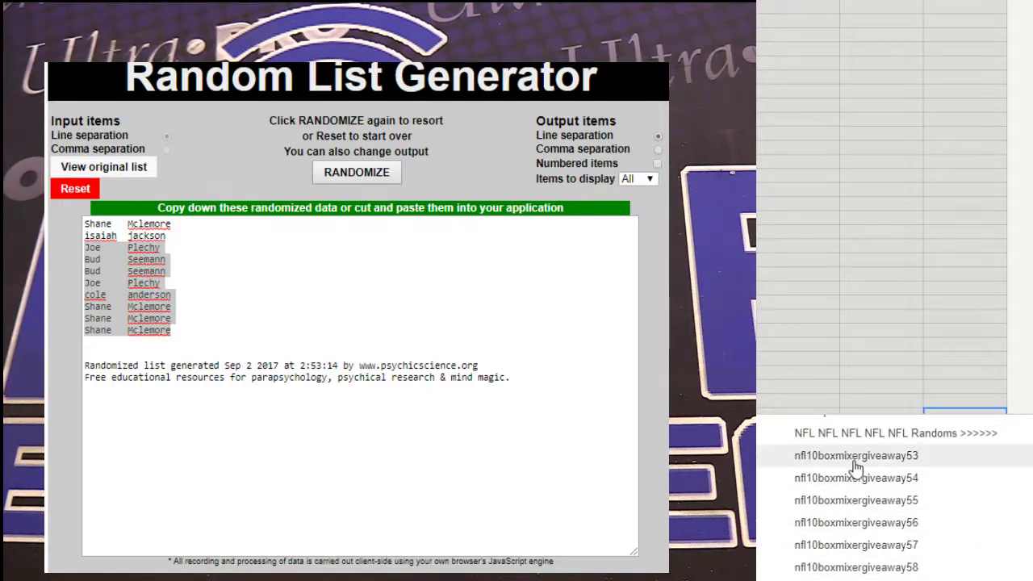
Step: On nflsuper8920, review the Indianapolis Colts through Pittsburgh Steelers spots, then return to NFLgiveawayfillers28
{"action": "left_click", "coordinate": [857, 560]}
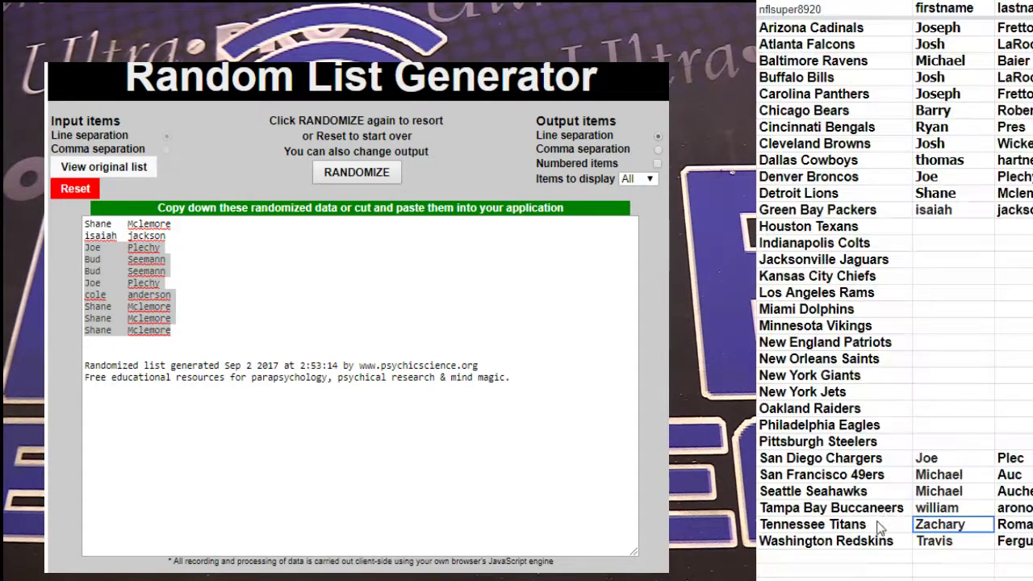
{"action": "left_click", "coordinate": [933, 242]}
{"action": "left_click", "coordinate": [933, 276]}
{"action": "left_click", "coordinate": [934, 309]}
{"action": "left_click", "coordinate": [933, 325]}
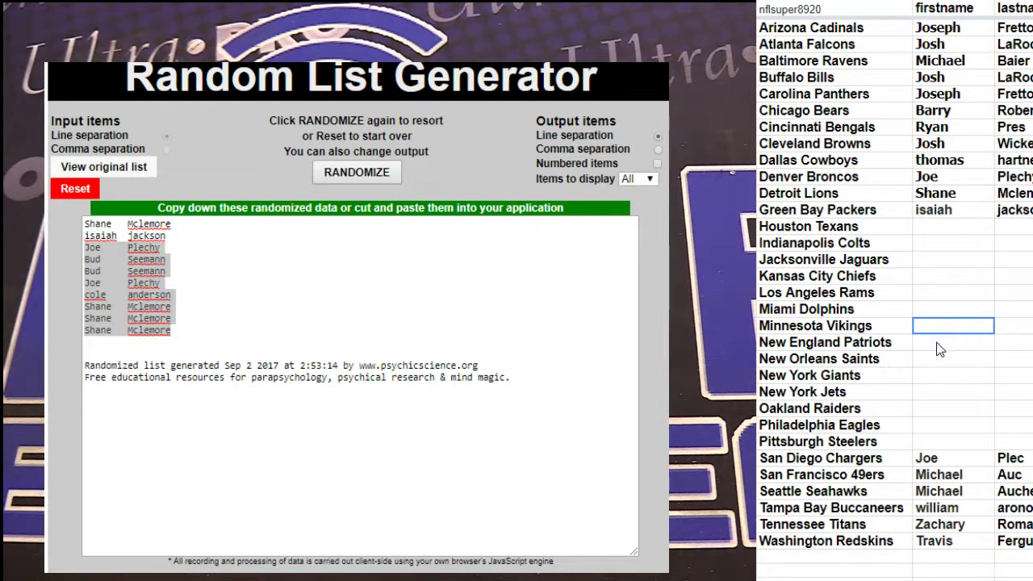
{"action": "left_click", "coordinate": [933, 342]}
{"action": "left_click", "coordinate": [933, 358]}
{"action": "left_click", "coordinate": [934, 375]}
{"action": "left_click", "coordinate": [934, 392]}
{"action": "left_click", "coordinate": [934, 408]}
{"action": "left_click", "coordinate": [934, 424]}
{"action": "left_click", "coordinate": [934, 441]}
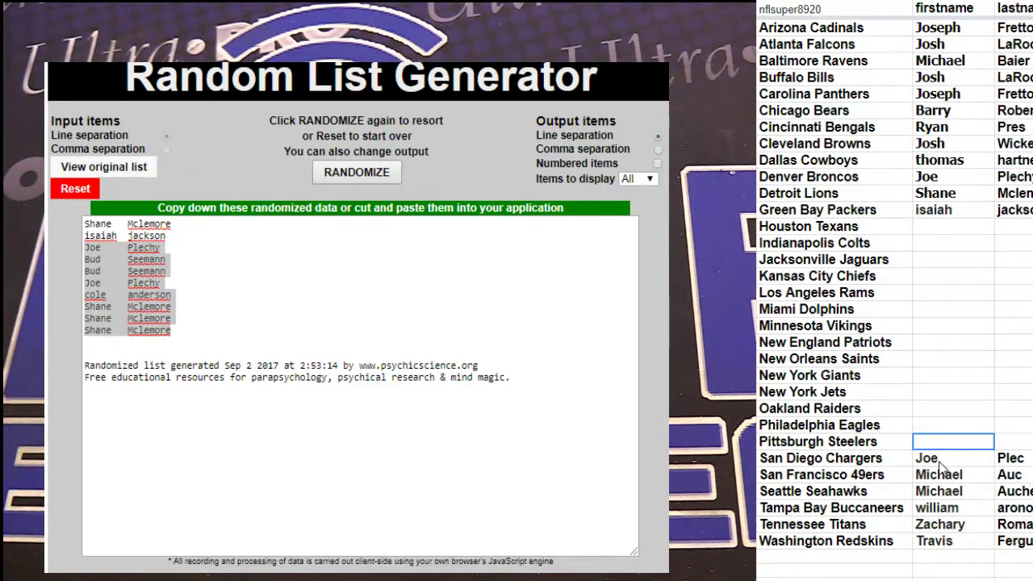
{"action": "key", "text": "ctrl+Page_Down"}
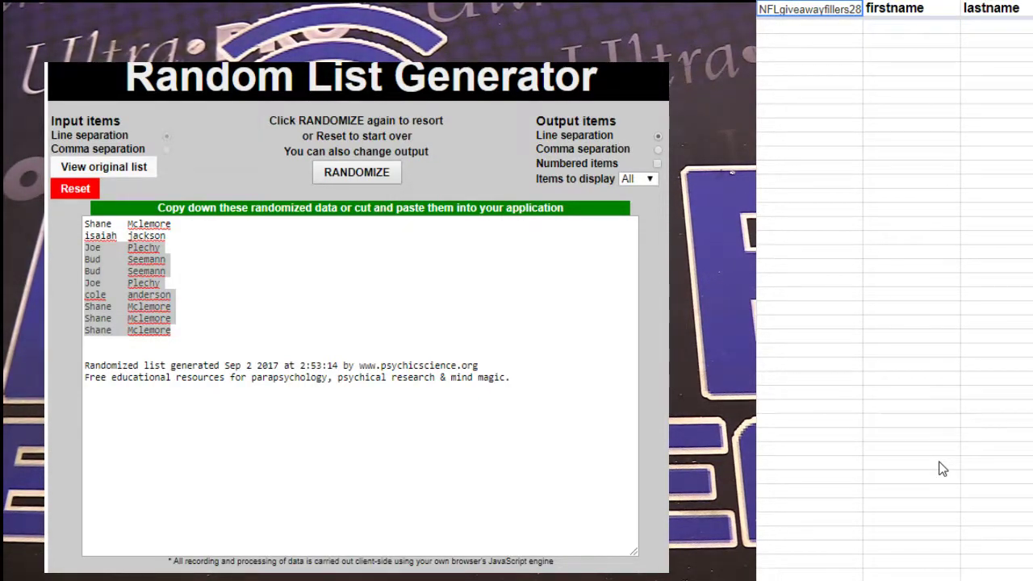
Step: Open the All Sheets list from the NFLgiveawayfillers28 sheet
{"action": "left_click", "coordinate": [1012, 493]}
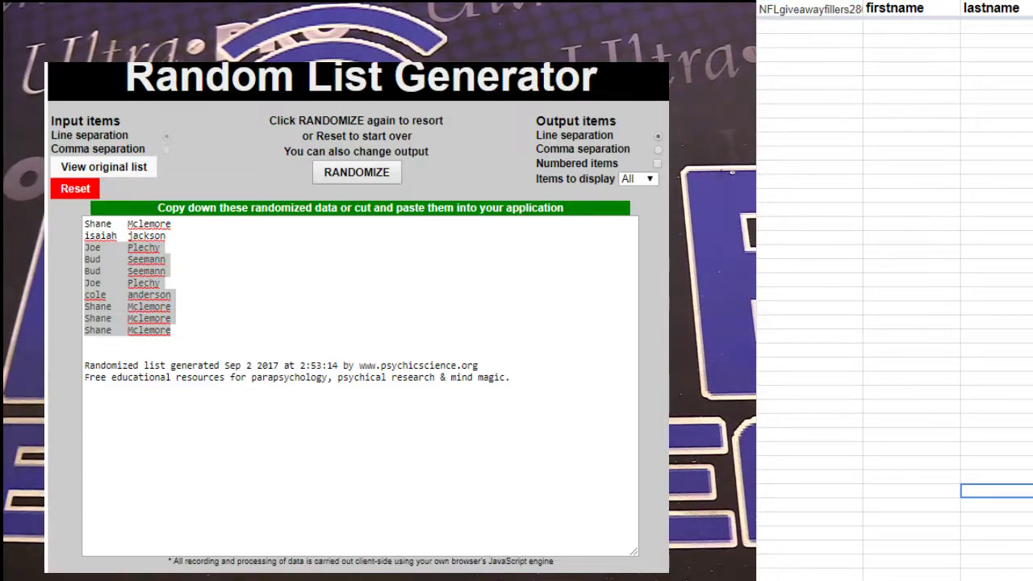
{"action": "left_click", "coordinate": [963, 564]}
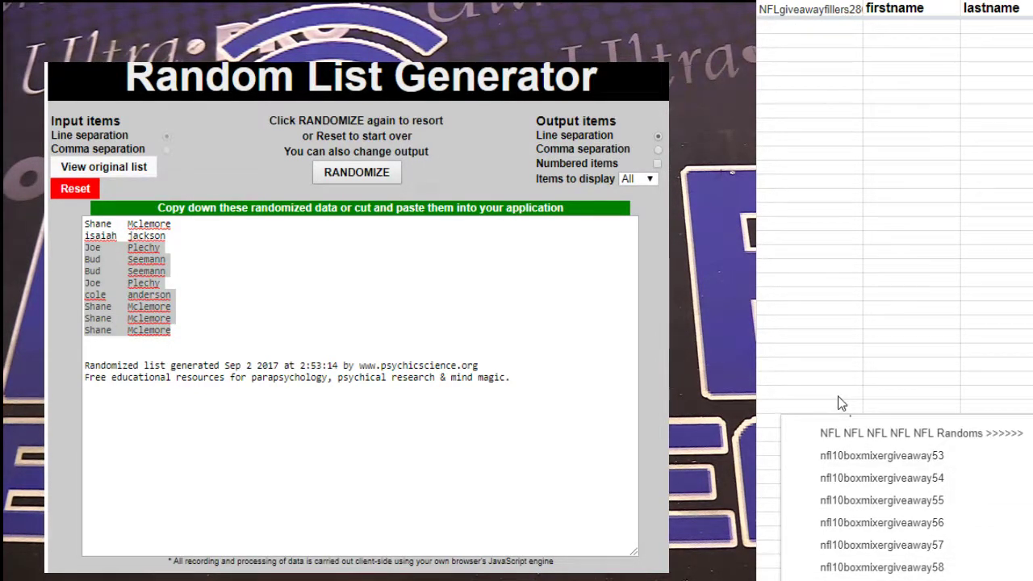
Step: On the Majestic #6 sheet, enter William as Earl Campbell's entrant
{"action": "scroll", "coordinate": [962, 534], "scroll_direction": "down", "scroll_amount": 10}
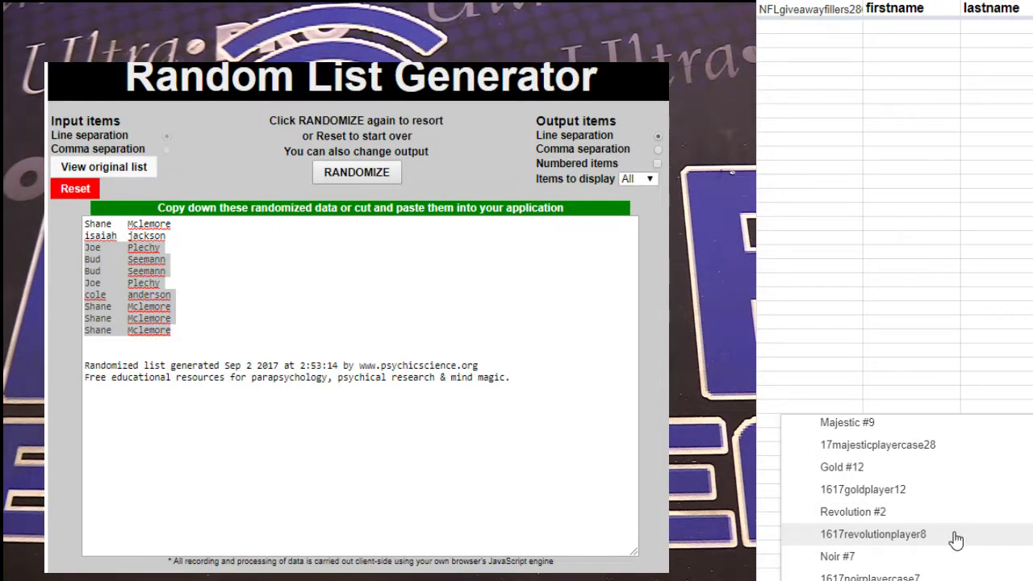
{"action": "scroll", "coordinate": [962, 534], "scroll_direction": "up", "scroll_amount": 2}
{"action": "left_click", "coordinate": [962, 504]}
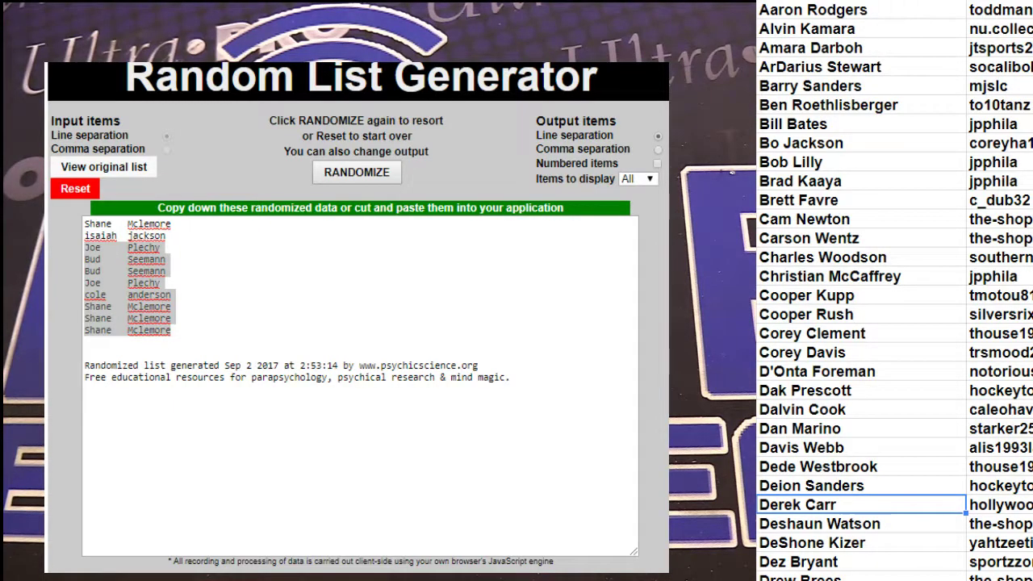
{"action": "scroll", "coordinate": [994, 402], "scroll_direction": "down", "scroll_amount": 5}
{"action": "left_click", "coordinate": [976, 319]}
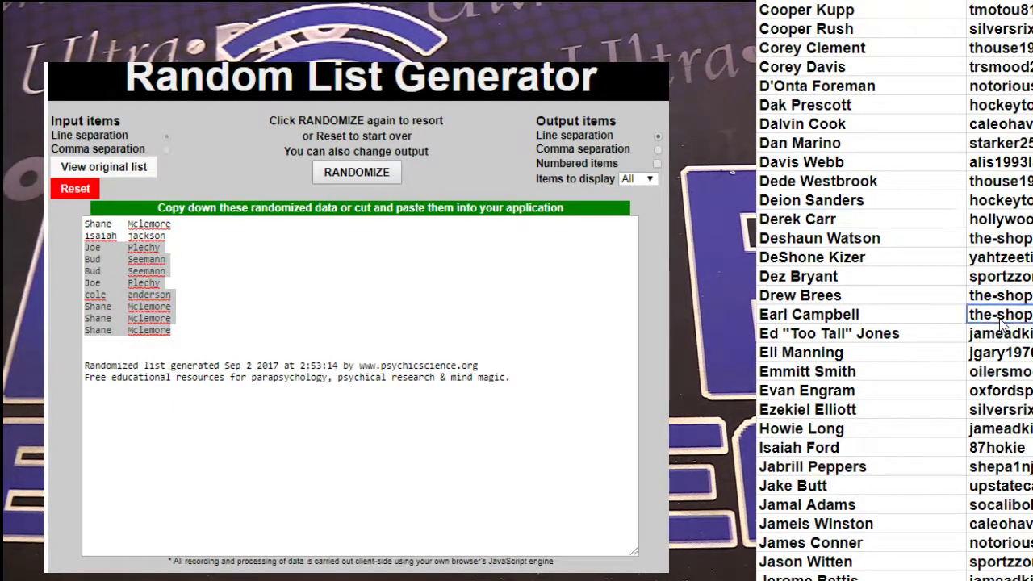
{"action": "type", "text": "William"}
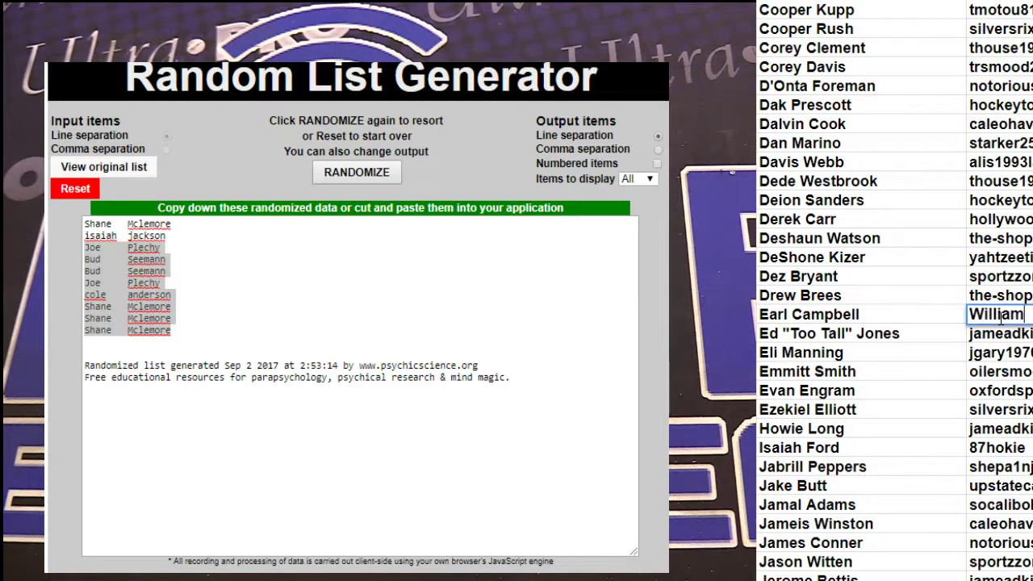
Step: Replace Drew Brees's entrant with Duncan
{"action": "scroll", "coordinate": [999, 324], "scroll_direction": "right", "scroll_amount": 3}
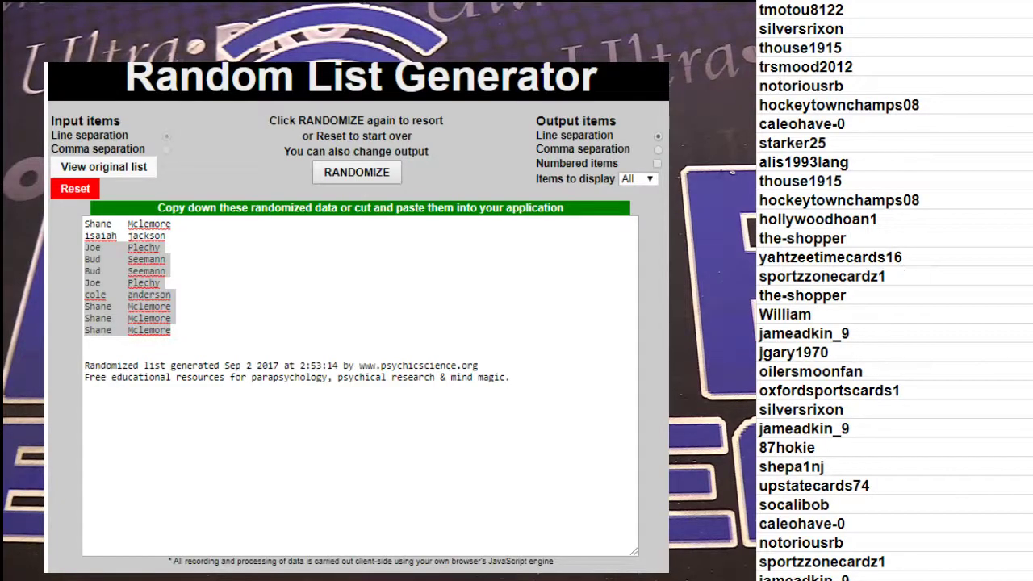
{"action": "scroll", "coordinate": [1008, 502], "scroll_direction": "left", "scroll_amount": 2}
{"action": "scroll", "coordinate": [1008, 502], "scroll_direction": "up", "scroll_amount": 4}
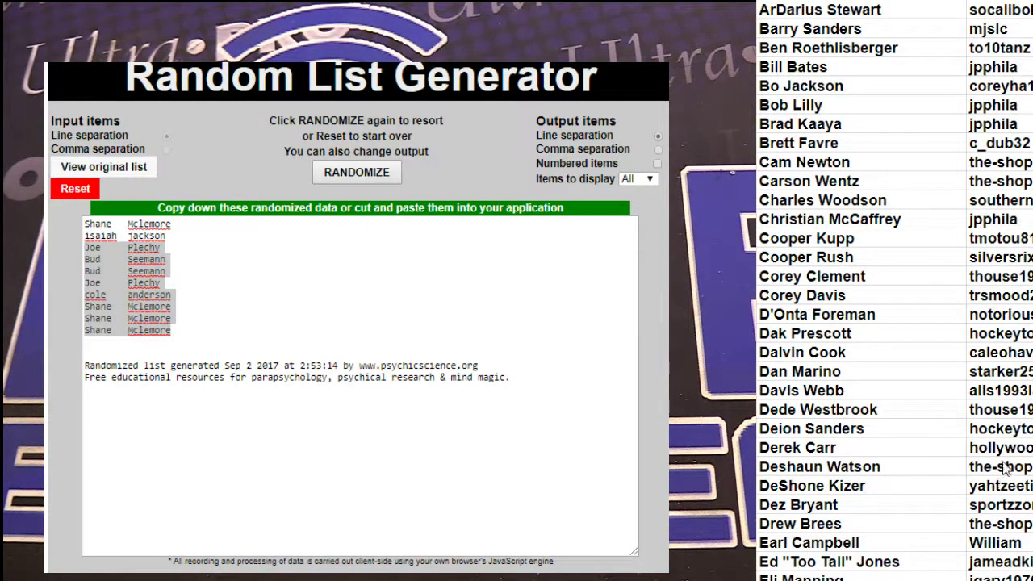
{"action": "left_click", "coordinate": [1009, 524]}
{"action": "type", "text": "D"}
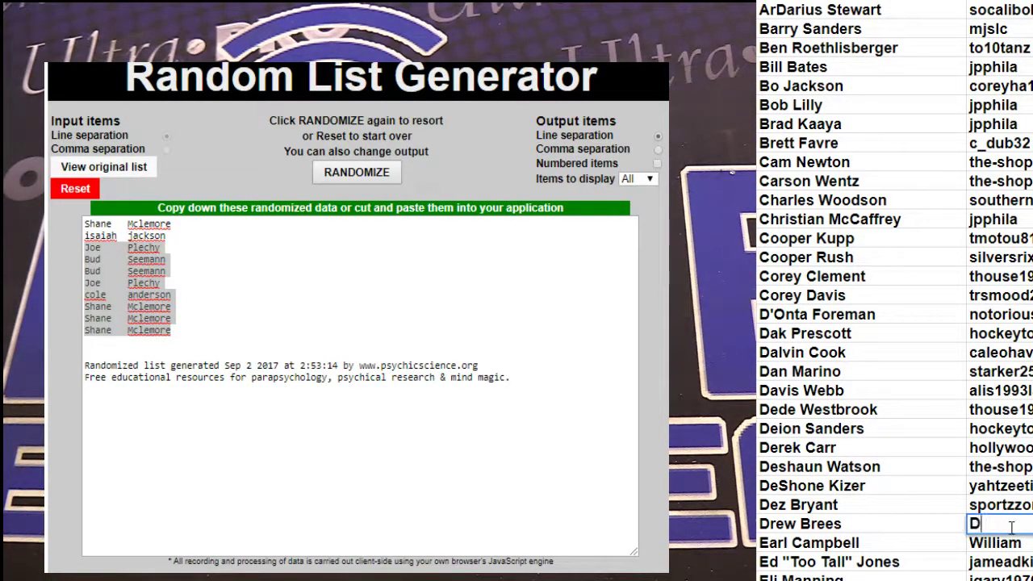
{"action": "type", "text": "uncan"}
{"action": "scroll", "coordinate": [1012, 531], "scroll_direction": "right", "scroll_amount": 2}
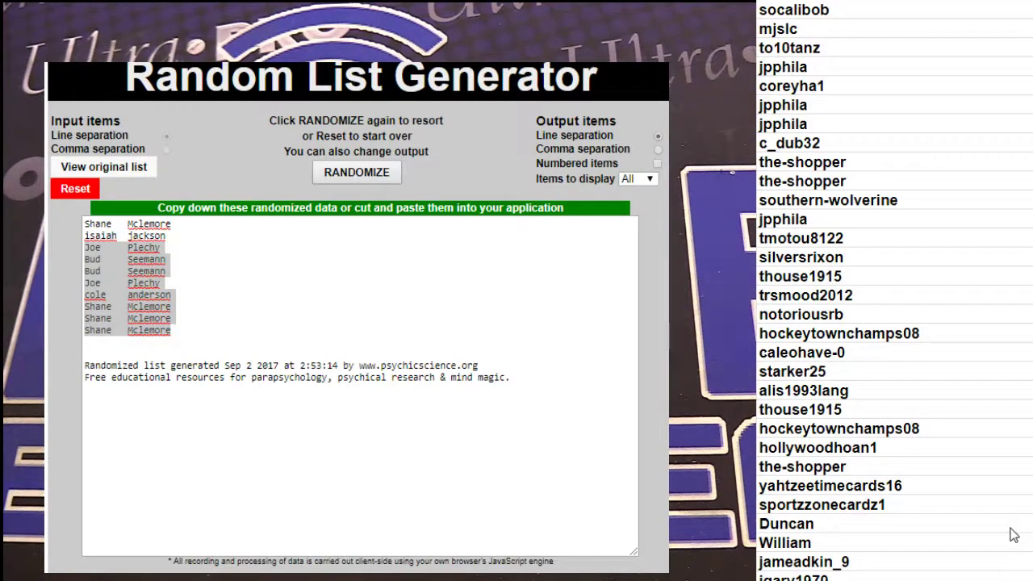
{"action": "scroll", "coordinate": [1013, 535], "scroll_direction": "left", "scroll_amount": 2}
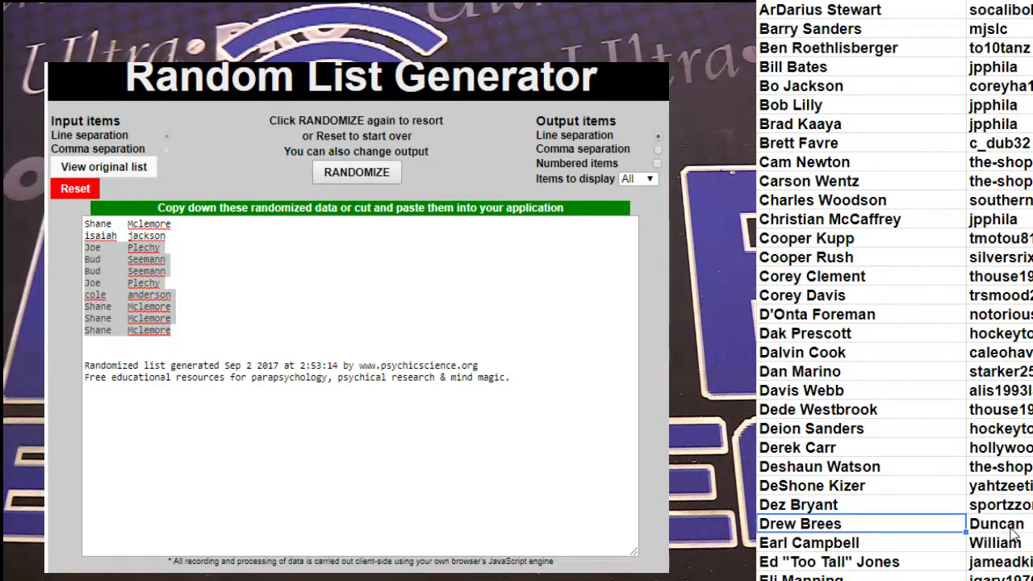
{"action": "scroll", "coordinate": [1012, 533], "scroll_direction": "up", "scroll_amount": 1}
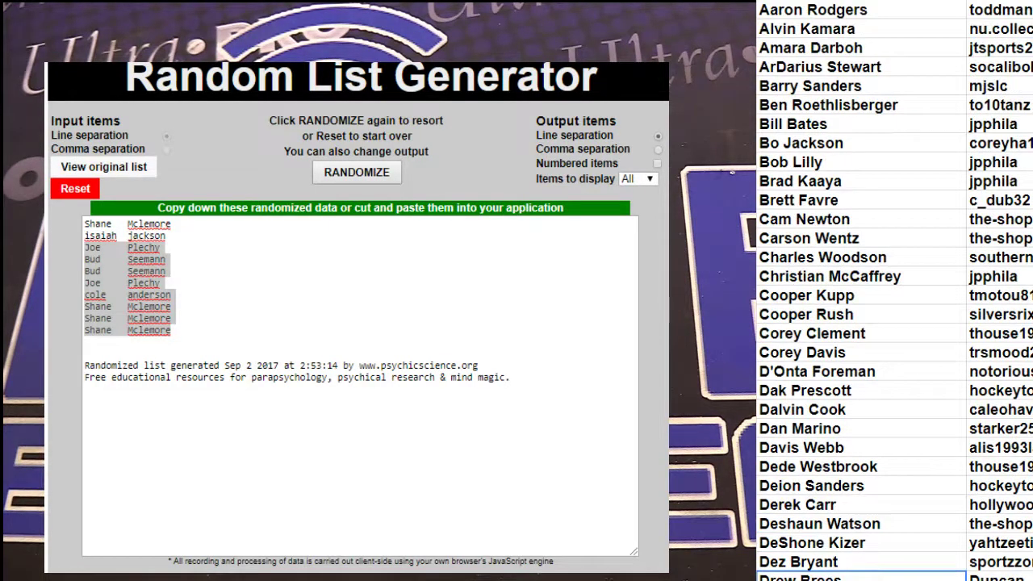
Step: Enter Allen as Carson Wentz's entrant, correcting the mistyped 'Alan'
{"action": "left_click", "coordinate": [999, 241]}
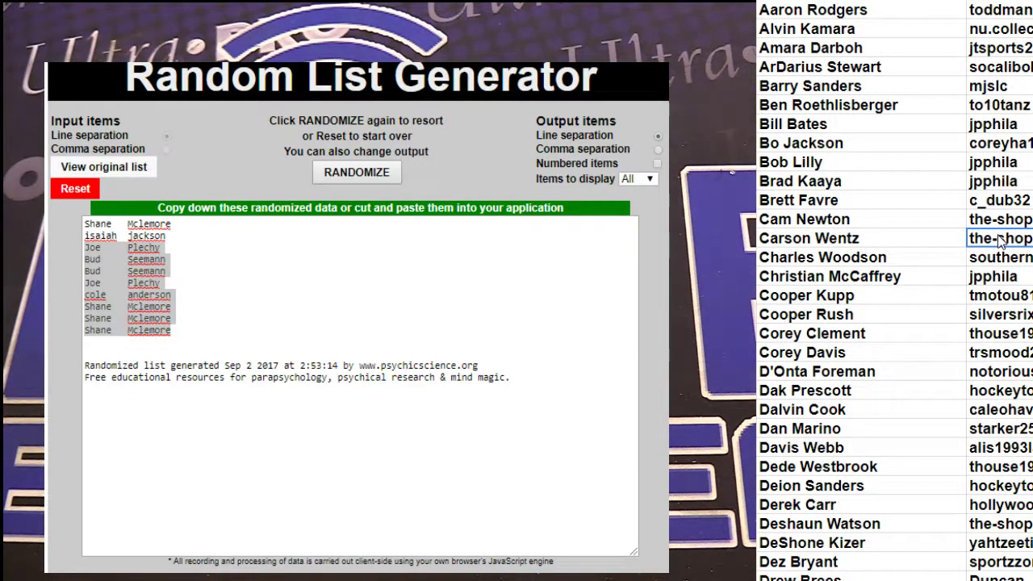
{"action": "type", "text": "Alan"}
{"action": "key", "text": "BackSpace"}
{"action": "key", "text": "BackSpace"}
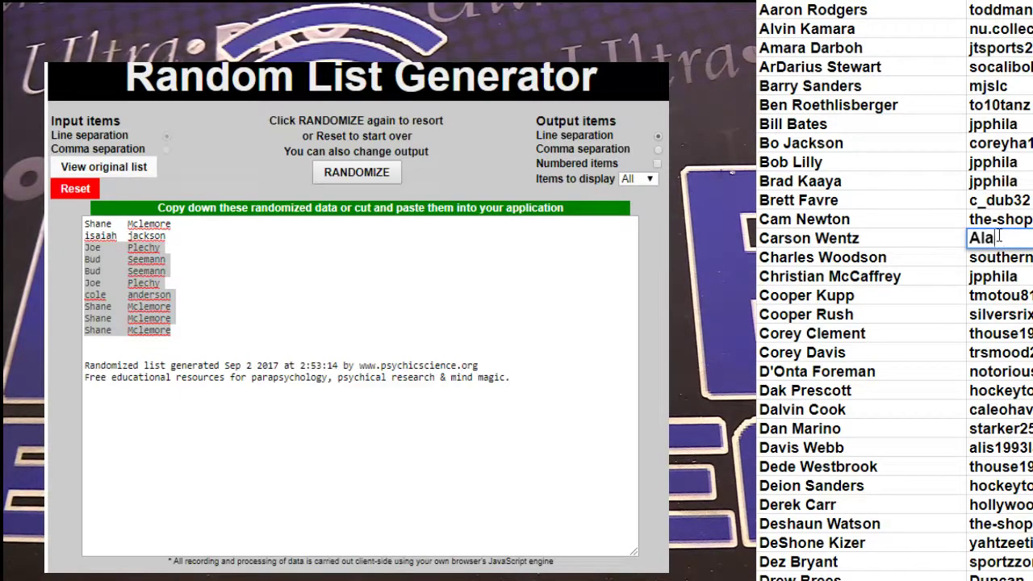
{"action": "type", "text": "len"}
{"action": "key", "text": "Tab"}
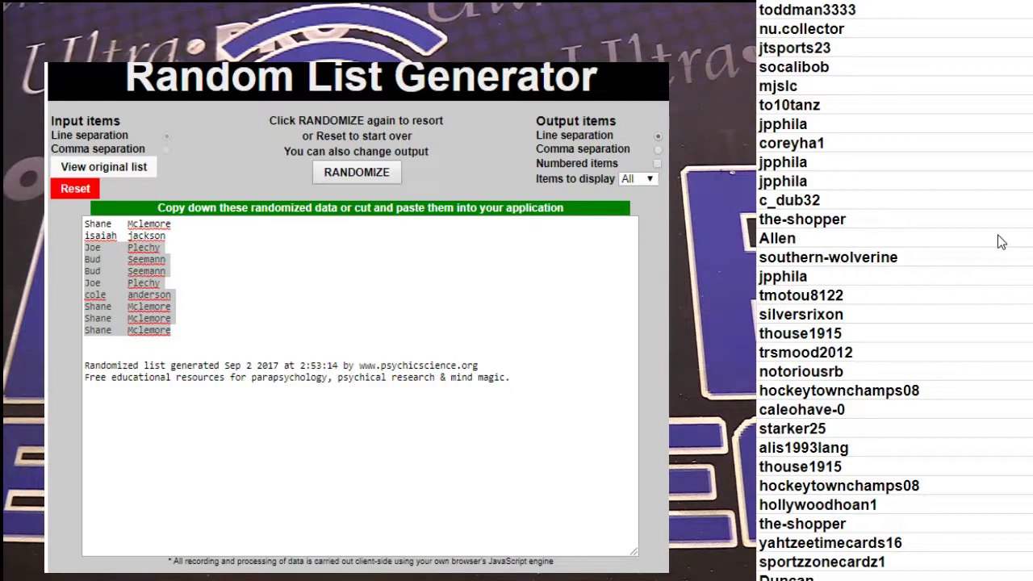
{"action": "key", "text": "Left"}
{"action": "key", "text": "Left"}
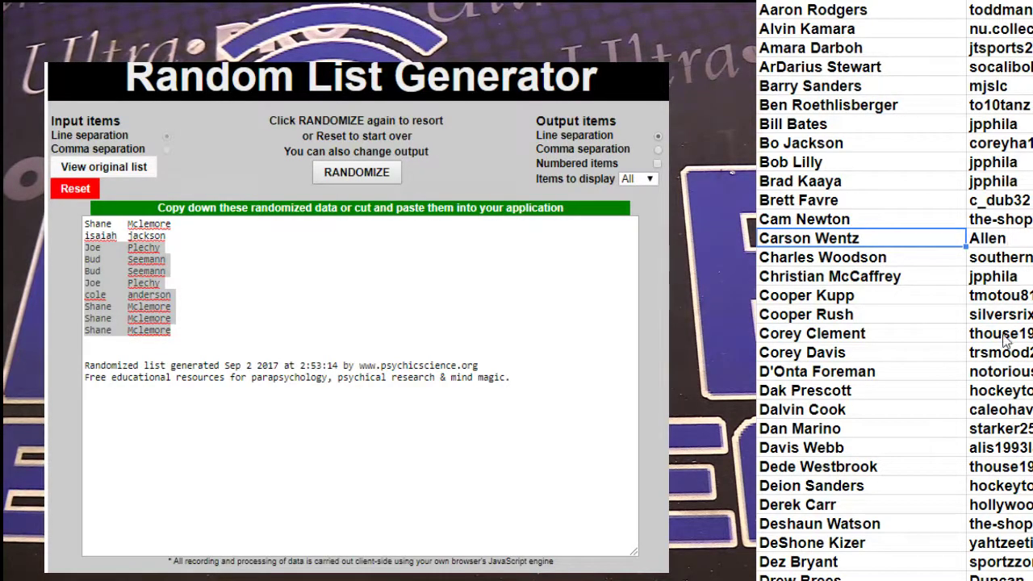
Step: Enter Francis for Deshaun Watson and Christopher for Cam Newton
{"action": "left_click", "coordinate": [1012, 526]}
{"action": "type", "text": "F"}
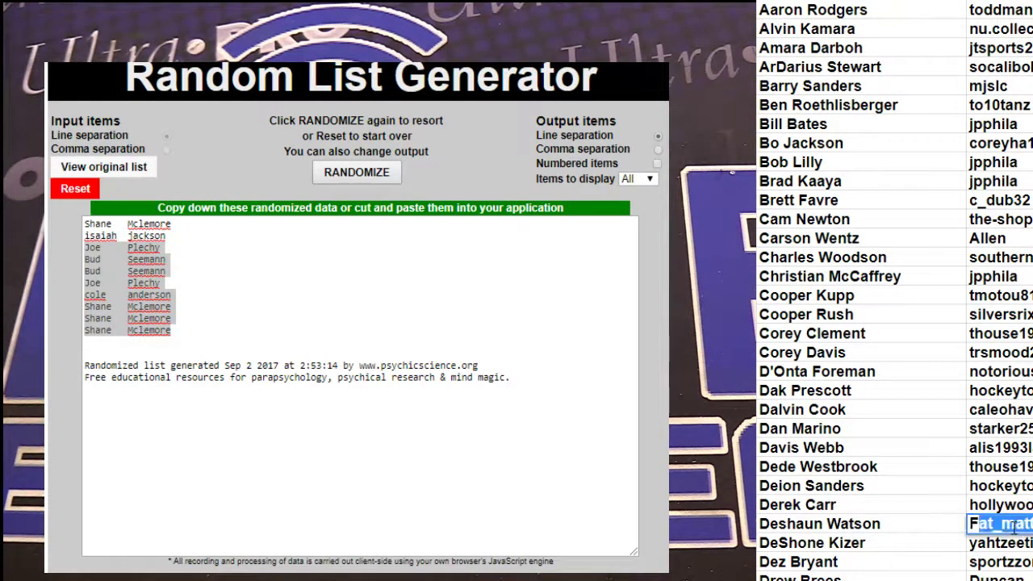
{"action": "type", "text": "rancis"}
{"action": "key", "text": "Tab"}
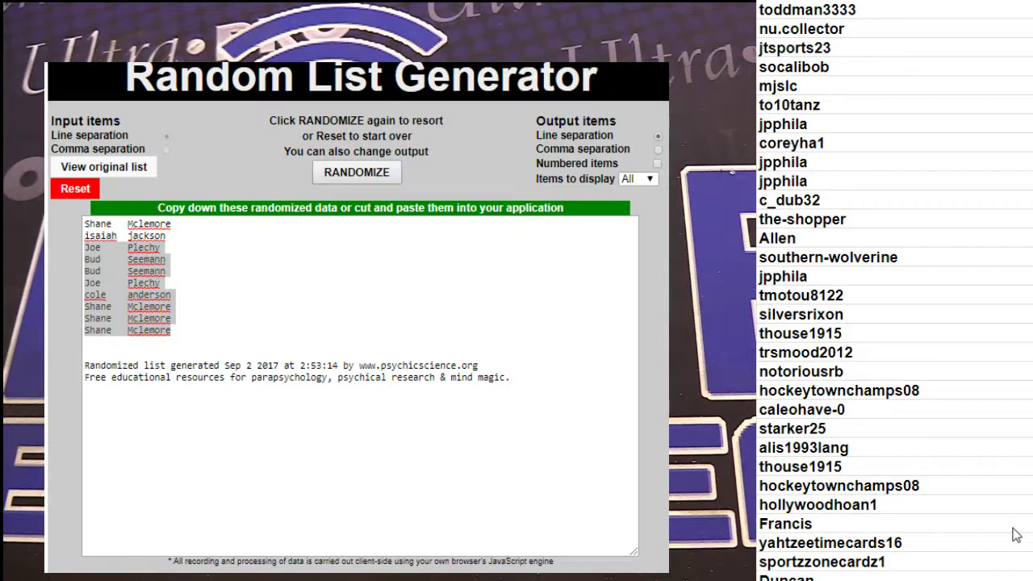
{"action": "key", "text": "Left"}
{"action": "key", "text": "Left"}
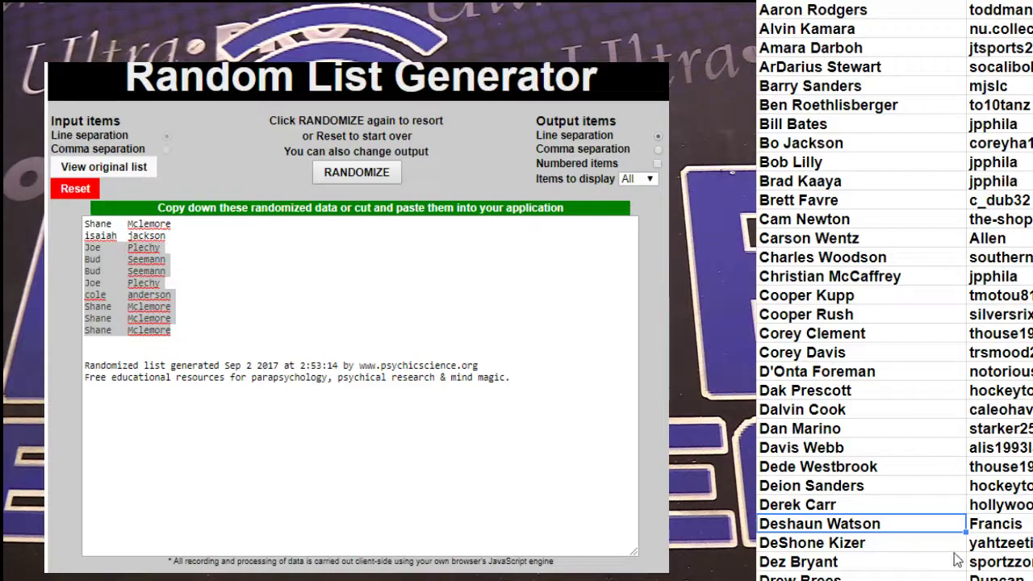
{"action": "left_click", "coordinate": [998, 222]}
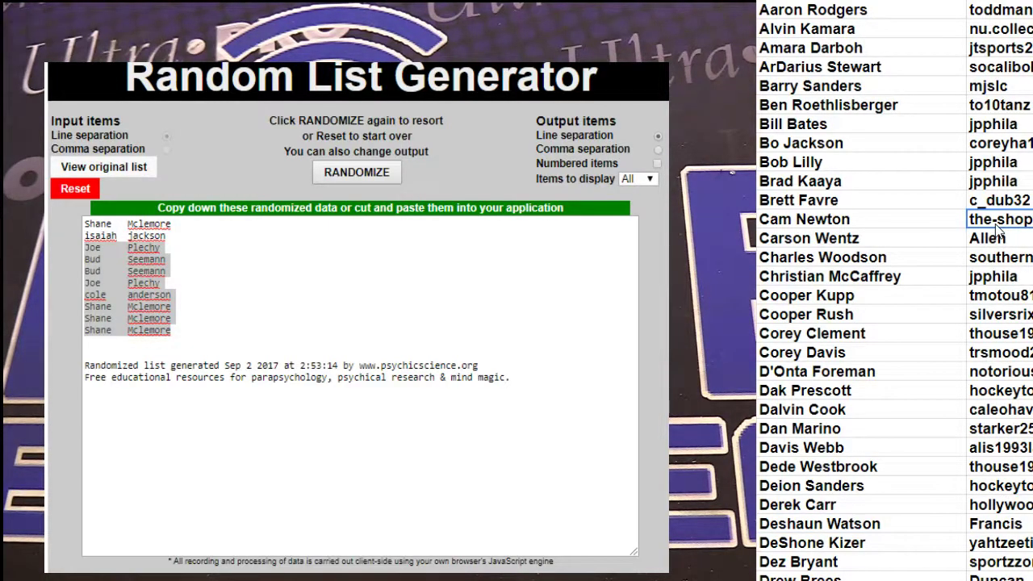
{"action": "type", "text": "Christop"}
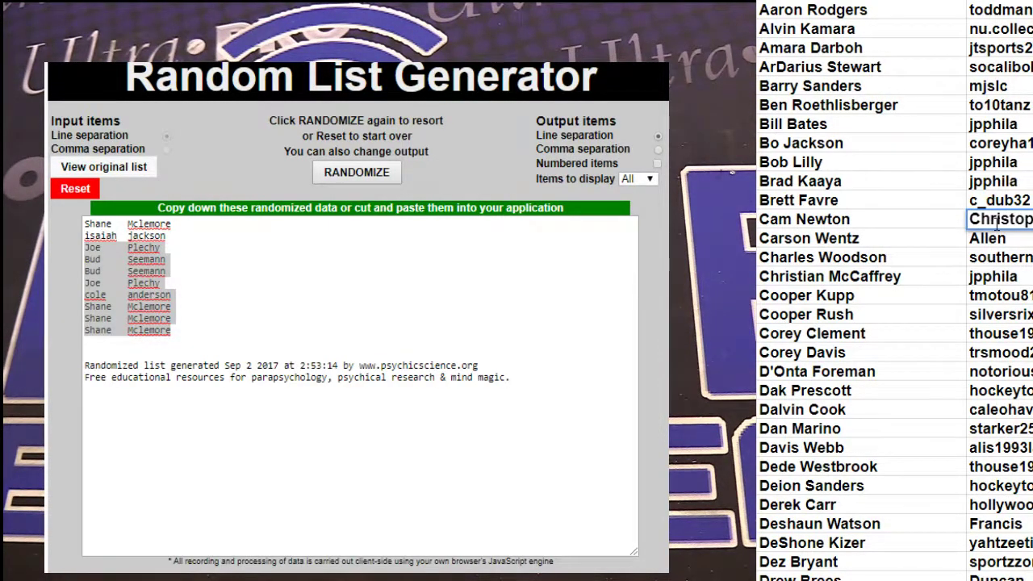
{"action": "type", "text": "her"}
{"action": "key", "text": "Left"}
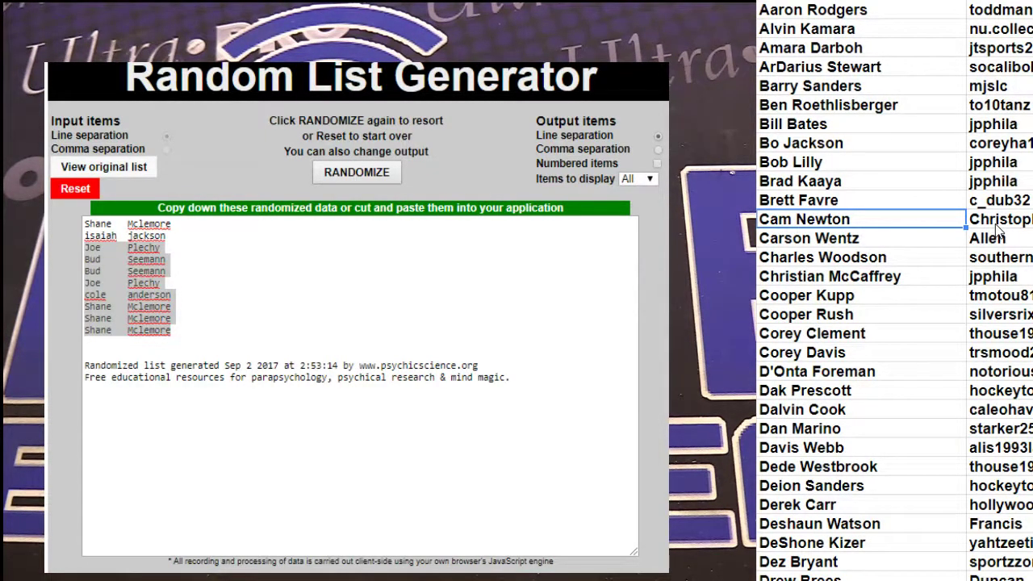
Step: Enter Joe as Patrick Mahomes II's entrant, discarding the autocomplete suggestion
{"action": "scroll", "coordinate": [887, 290], "scroll_direction": "down", "scroll_amount": 20}
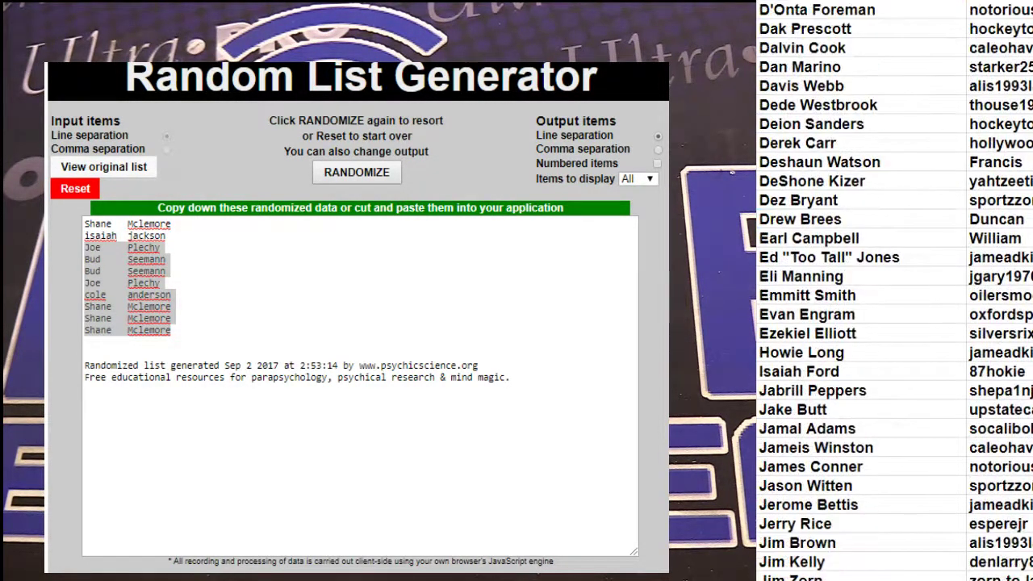
{"action": "scroll", "coordinate": [985, 142], "scroll_direction": "up", "scroll_amount": 3}
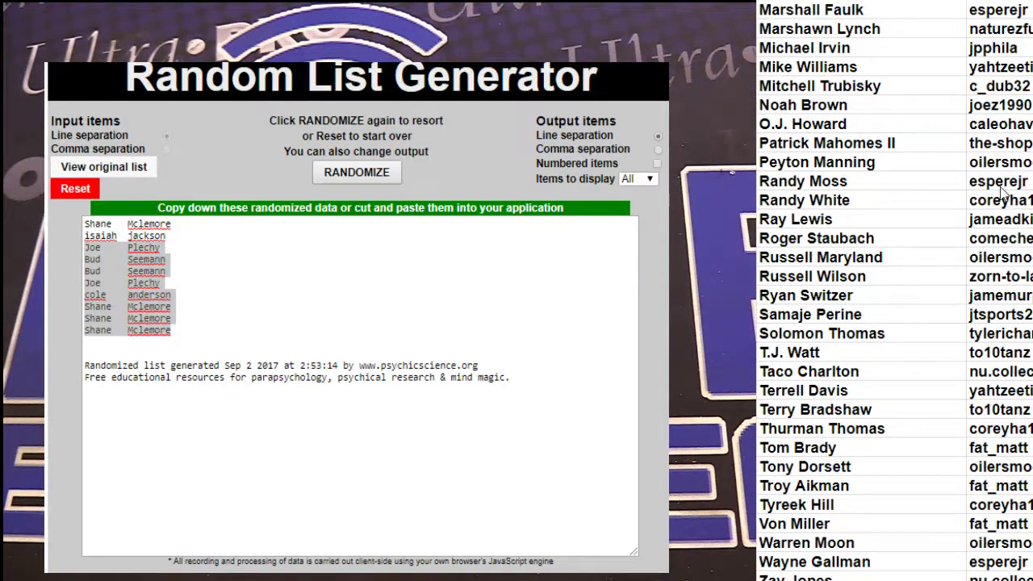
{"action": "left_click", "coordinate": [986, 142]}
{"action": "type", "text": "Joe"}
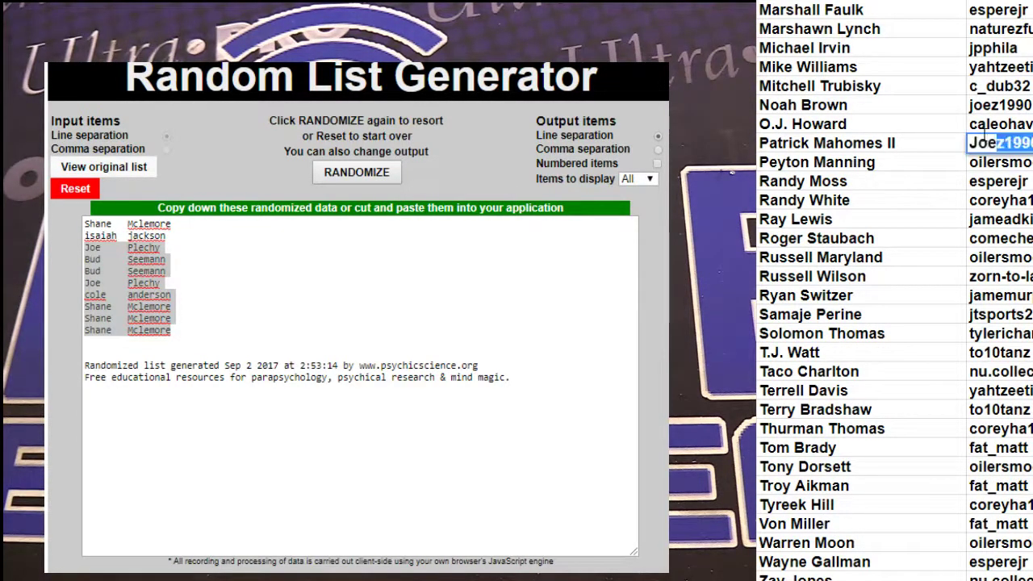
{"action": "key", "text": "Delete"}
{"action": "key", "text": "Tab"}
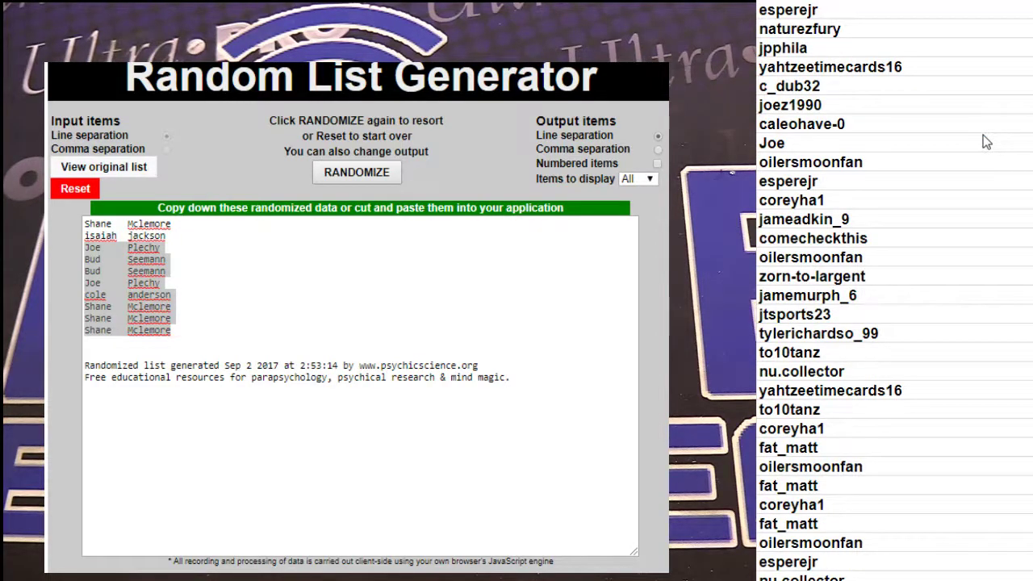
{"action": "key", "text": "Left"}
{"action": "key", "text": "Left"}
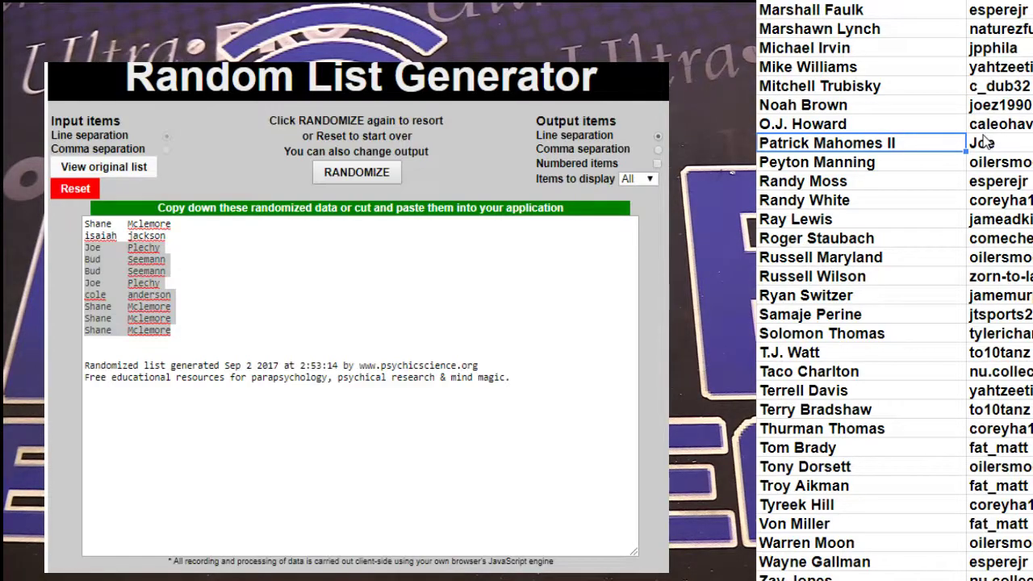
{"action": "scroll", "coordinate": [984, 141], "scroll_direction": "up", "scroll_amount": 4}
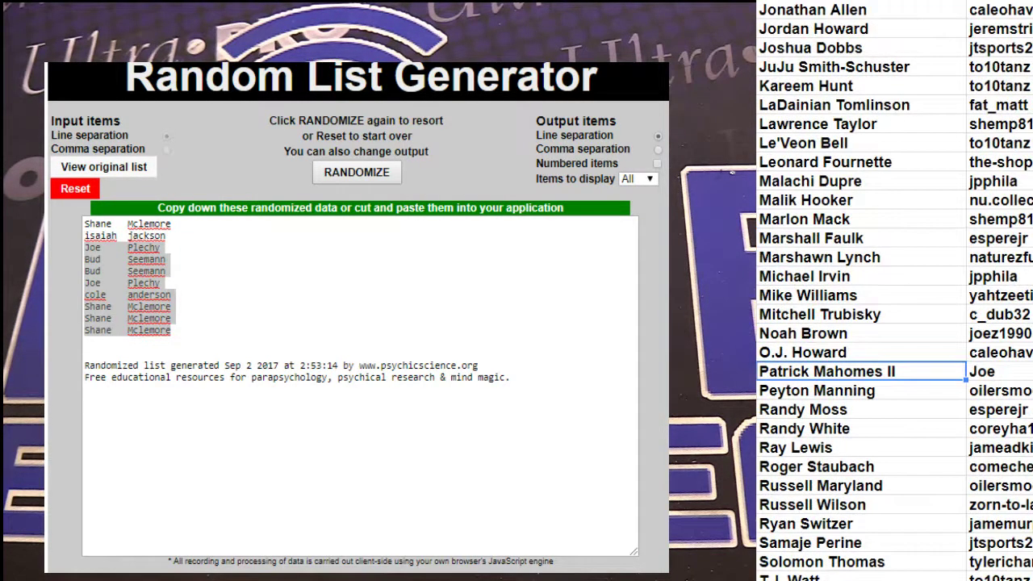
{"action": "scroll", "coordinate": [894, 291], "scroll_direction": "up", "scroll_amount": 12}
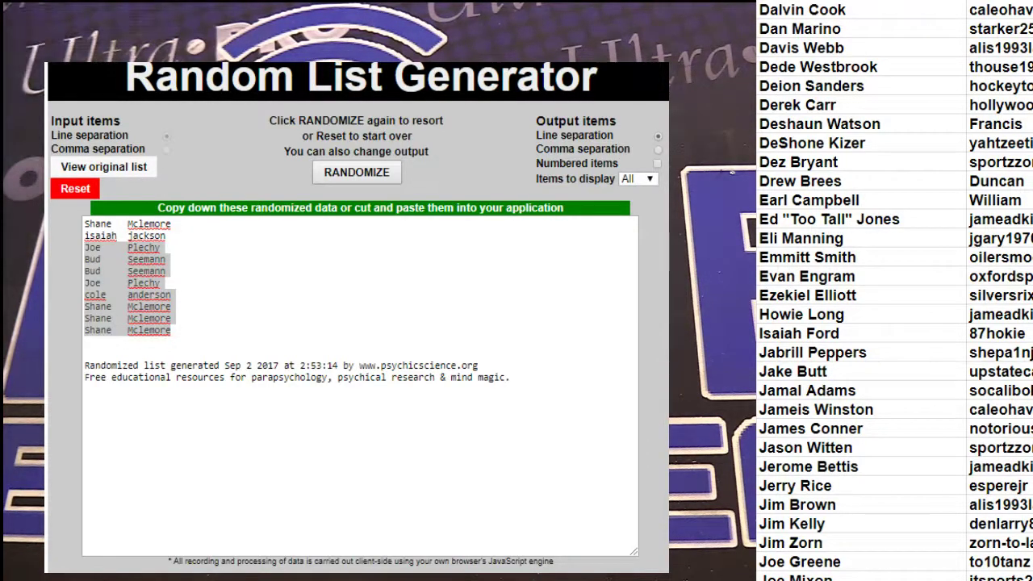
Step: Replace Leonard Fournette's buyer with the filler name Josh
{"action": "scroll", "coordinate": [974, 399], "scroll_direction": "down", "scroll_amount": 7}
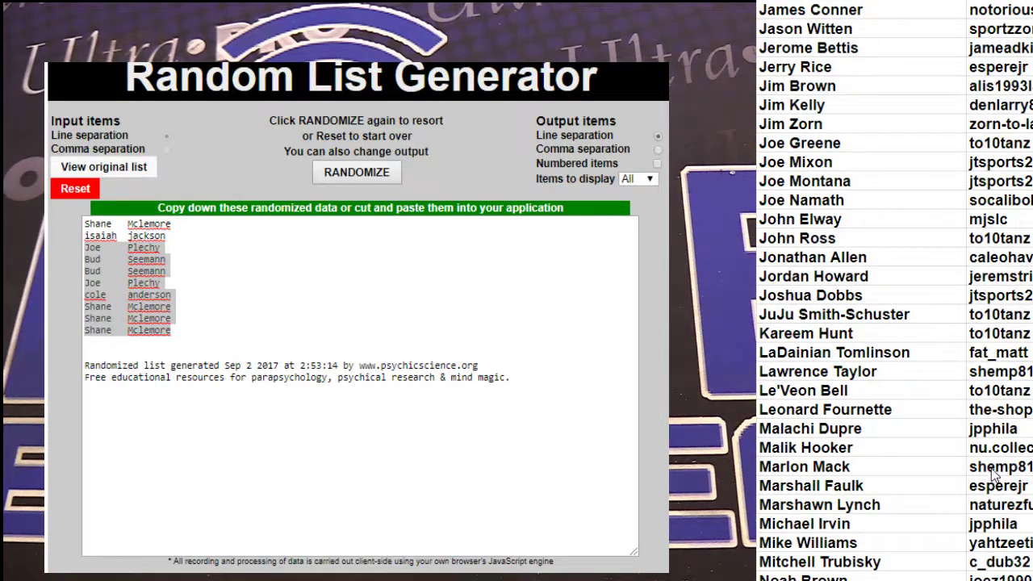
{"action": "left_click", "coordinate": [980, 409]}
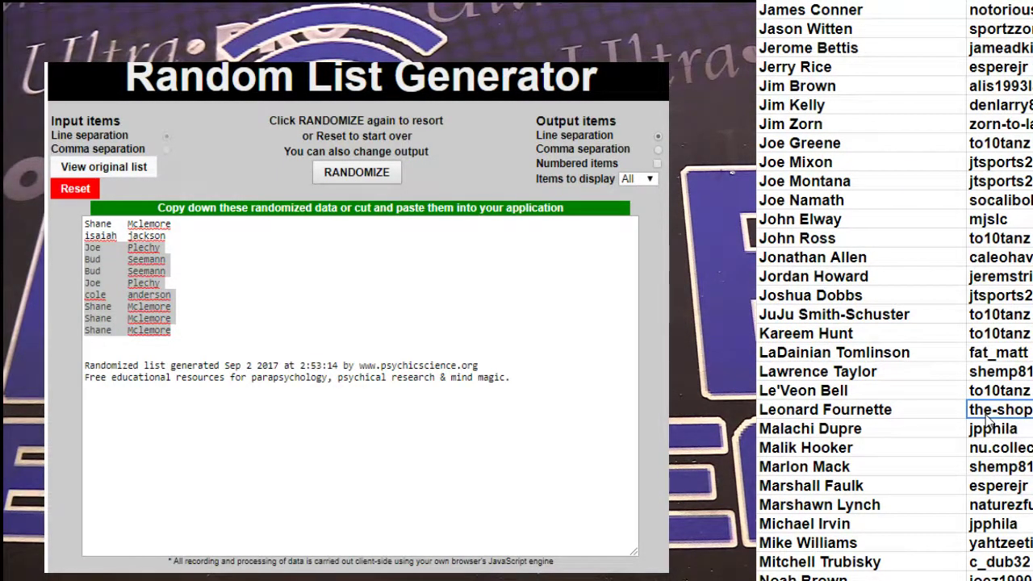
{"action": "type", "text": "Josh"}
{"action": "scroll", "coordinate": [987, 416], "scroll_direction": "right", "scroll_amount": 3}
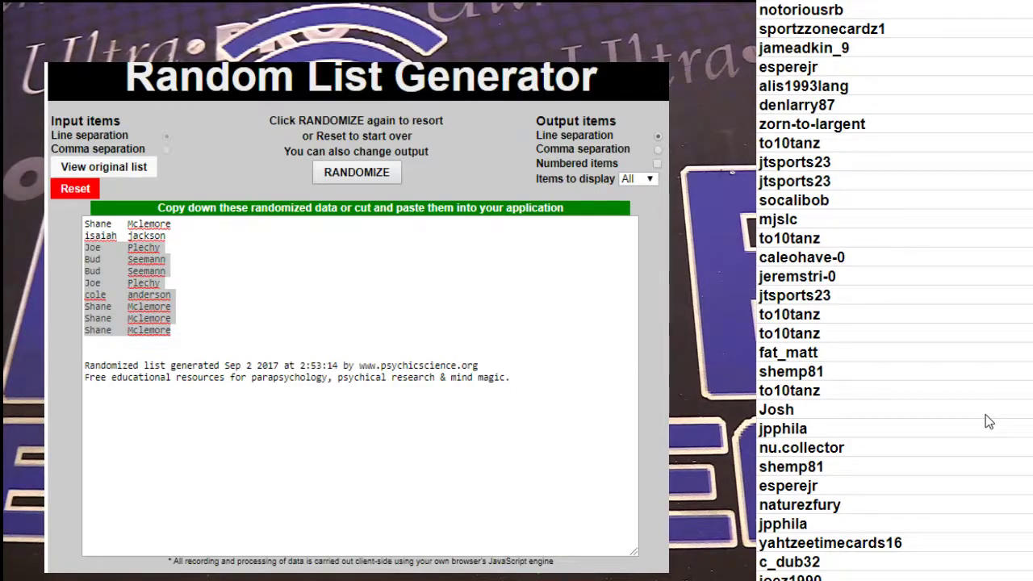
{"action": "left_click", "coordinate": [991, 415]}
{"action": "key", "text": "Left"}
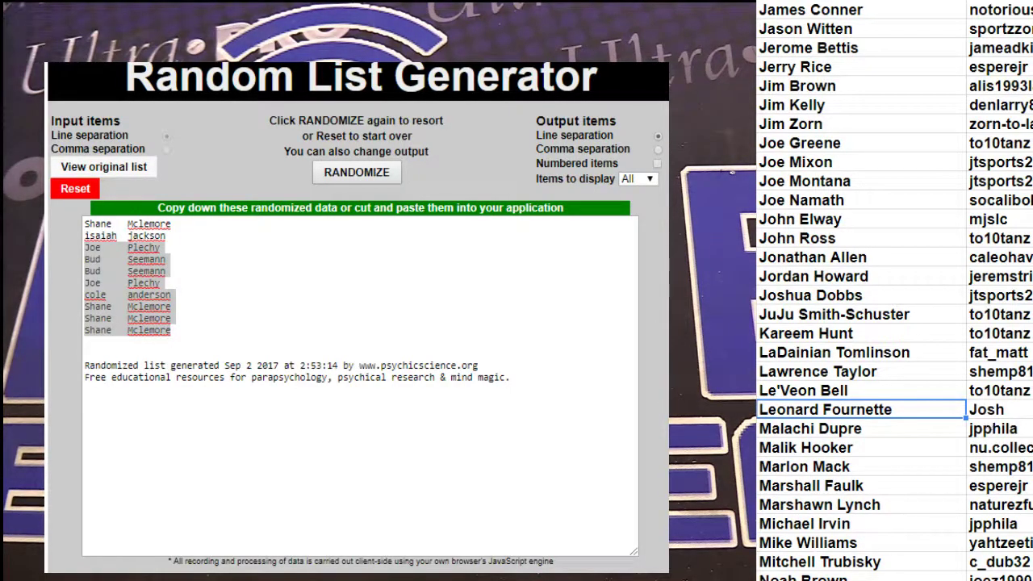
{"action": "scroll", "coordinate": [888, 426], "scroll_direction": "up", "scroll_amount": 15}
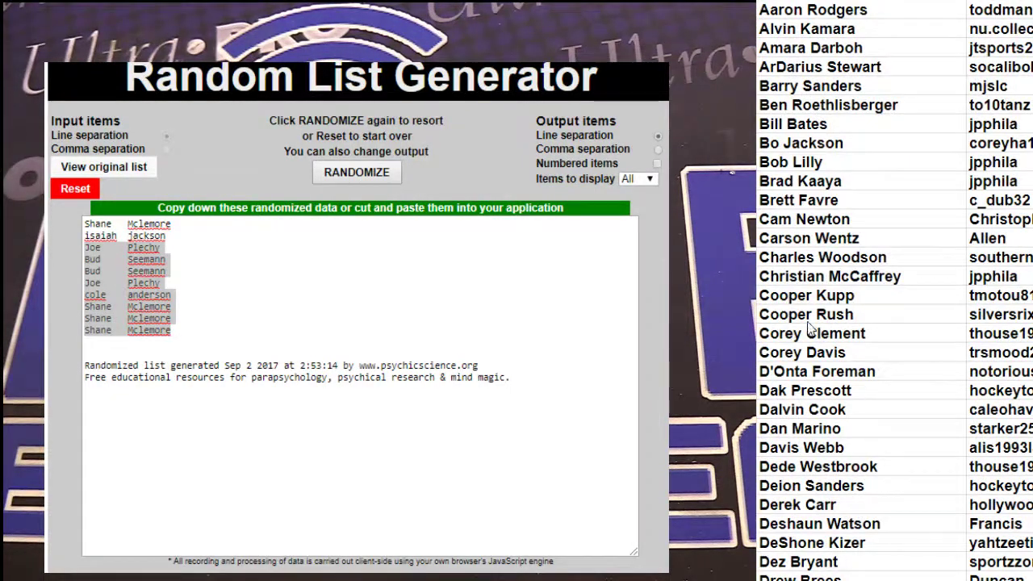